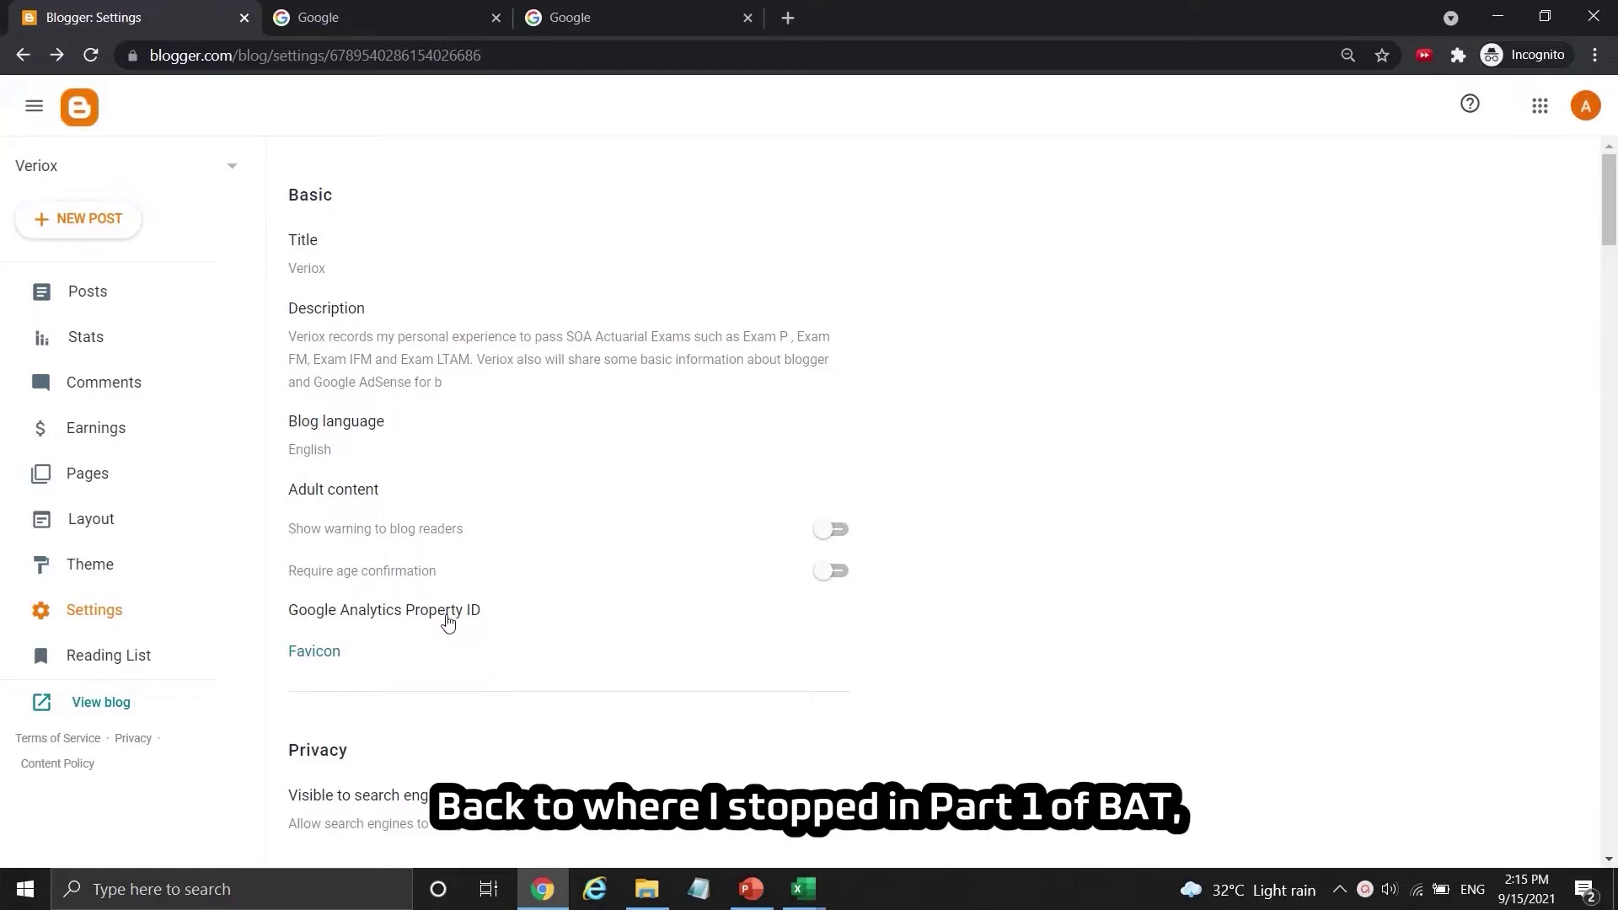
Search Google for 'google search console' and open the Search Console about page
left_click(345, 10)
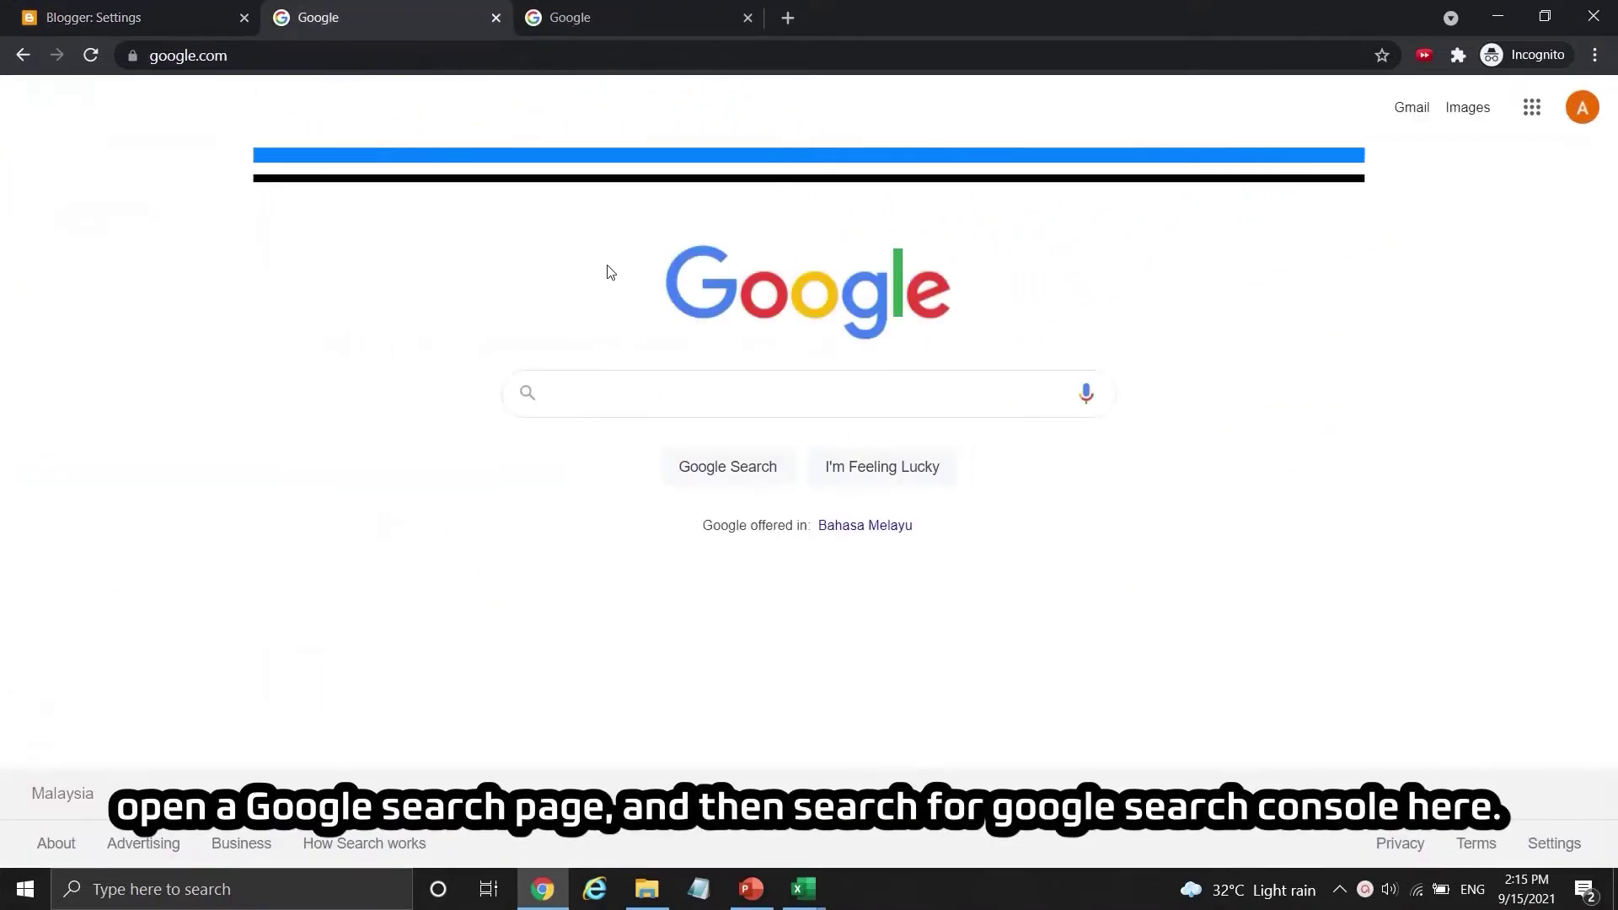
type("Google Sea")
key("Down")
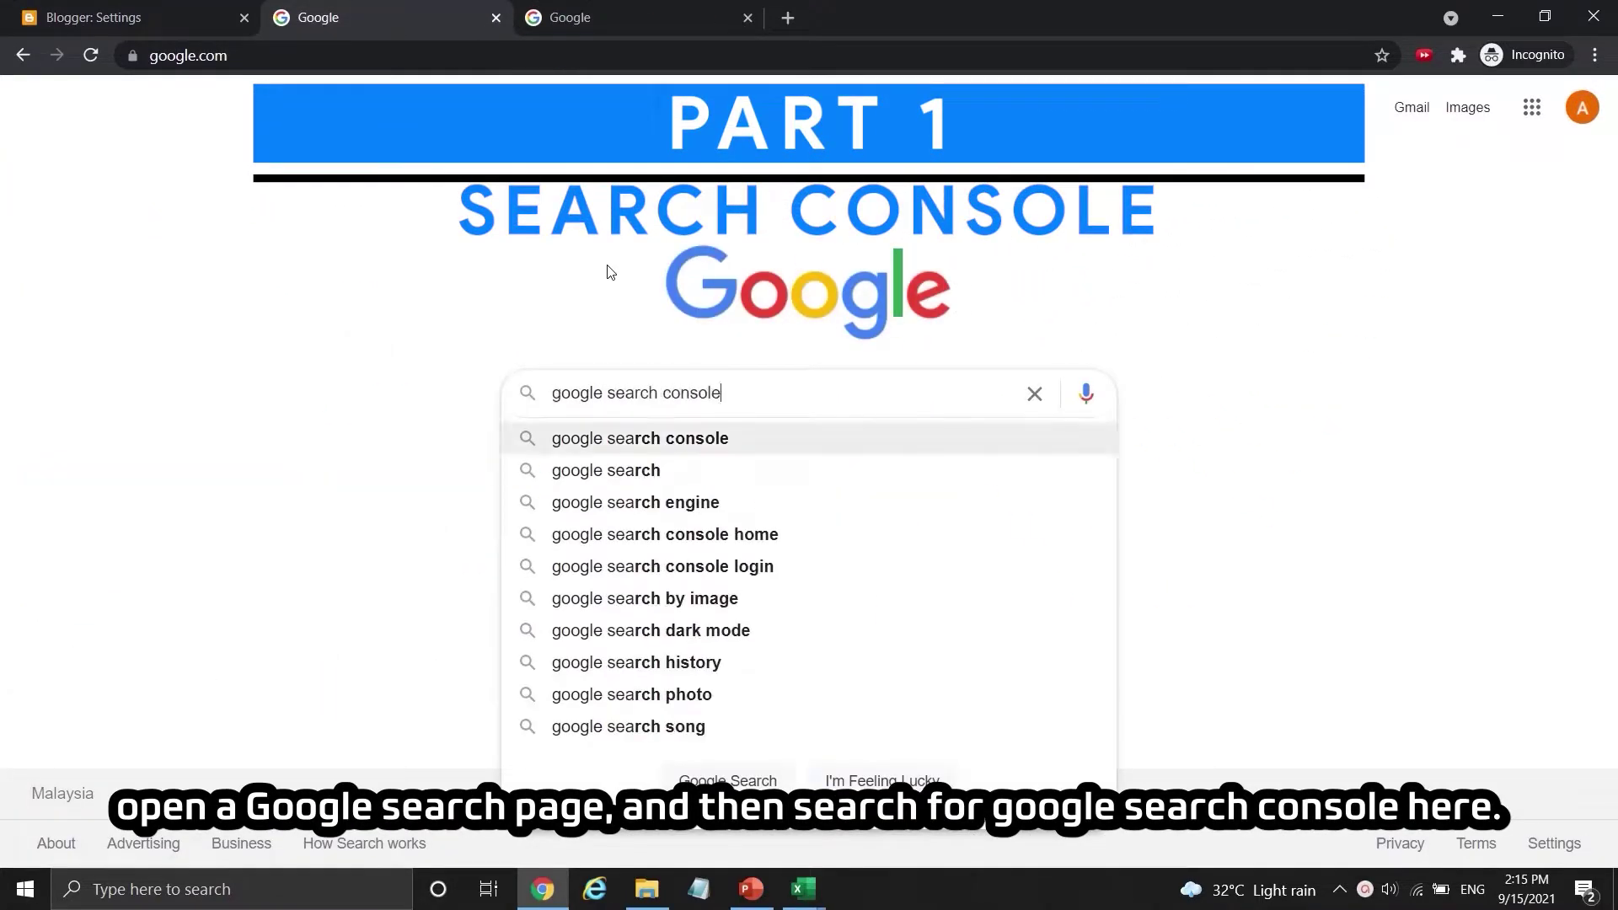
key("Return")
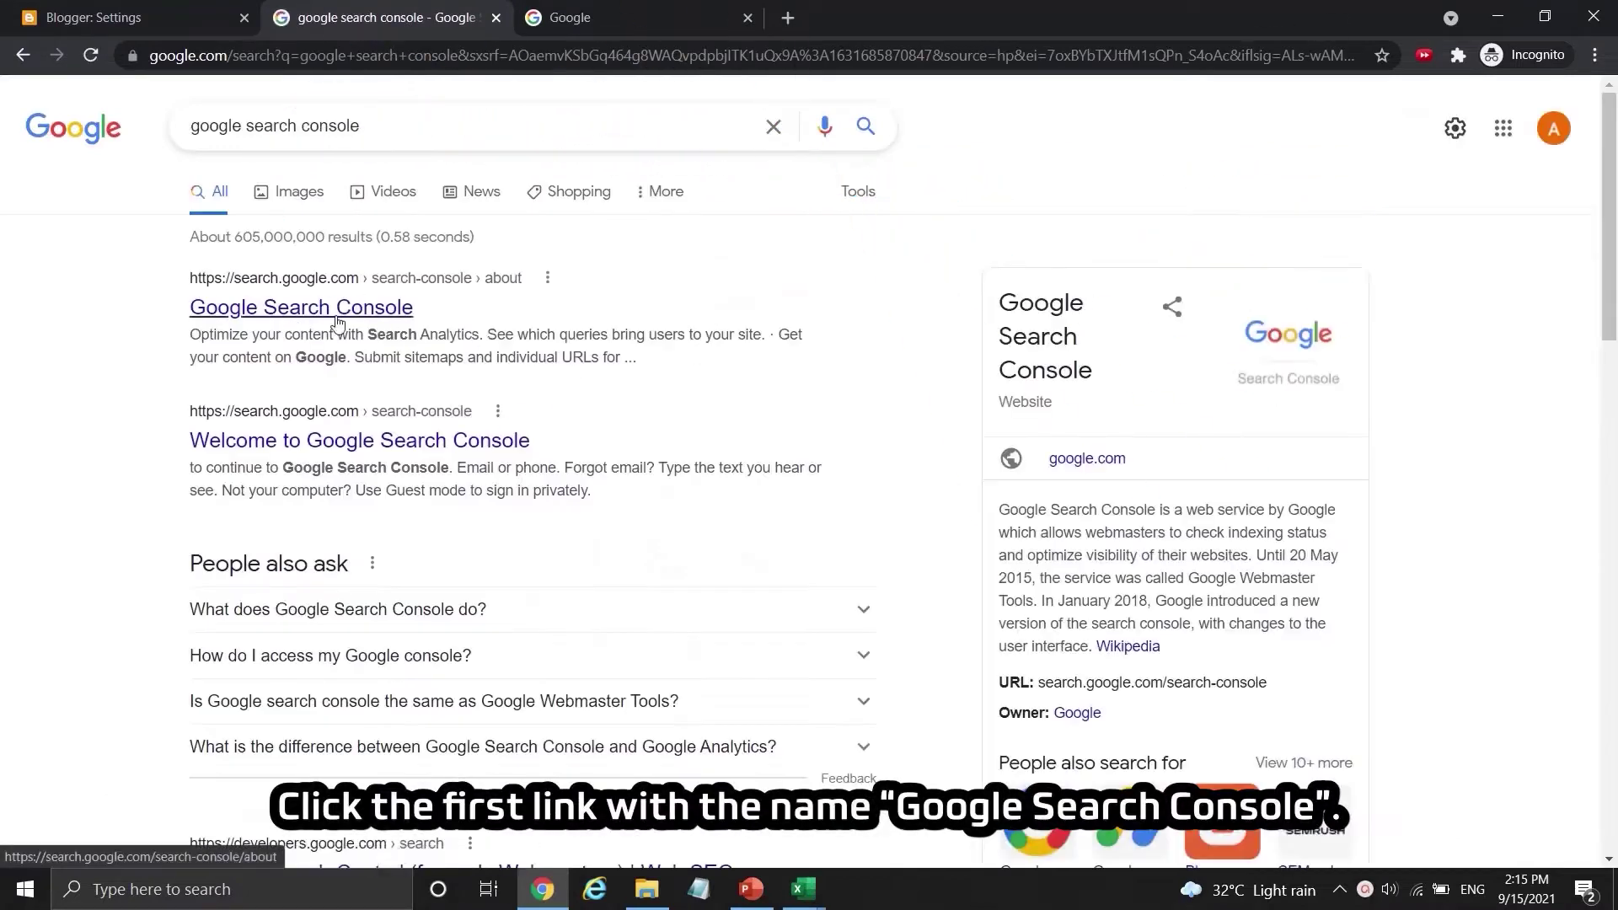
left_click(356, 316)
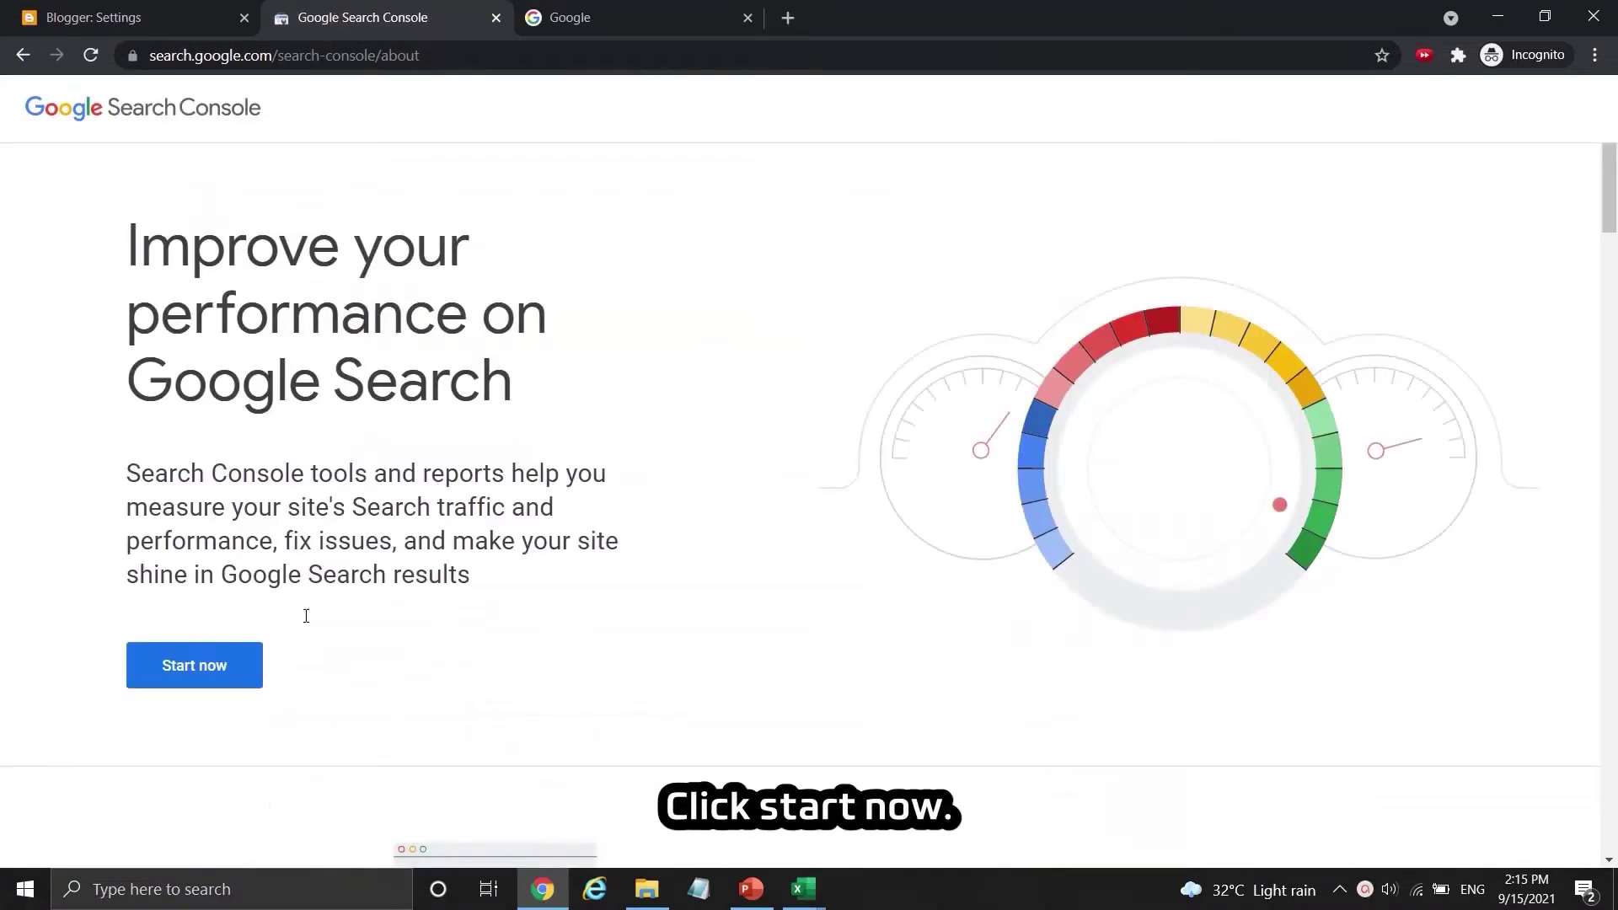
left_click(176, 670)
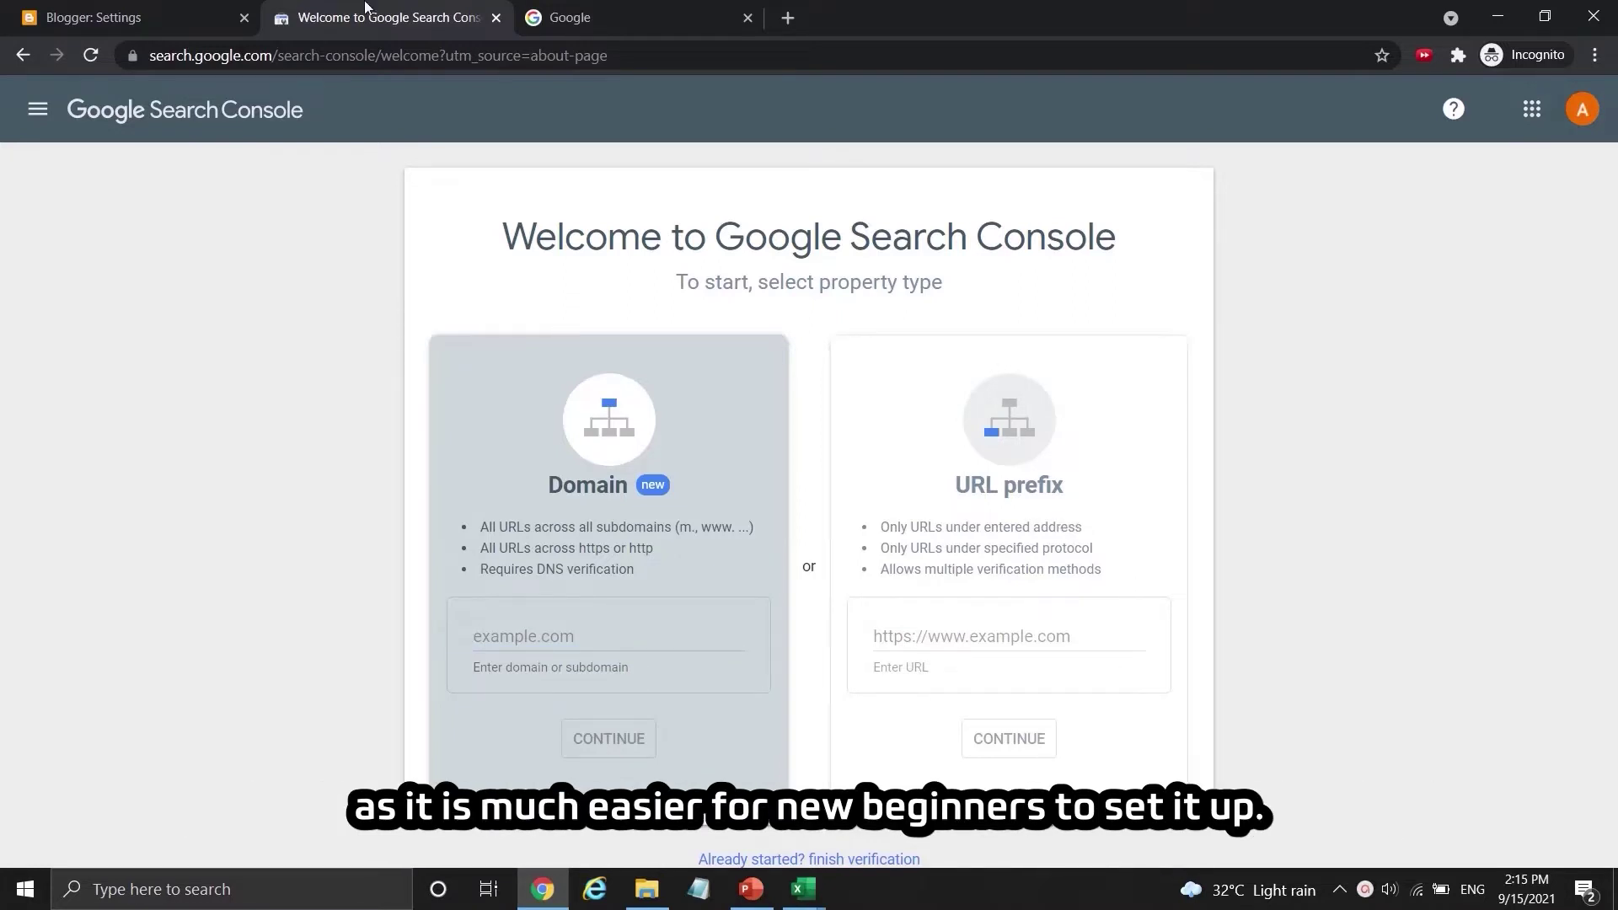
left_click(160, 15)
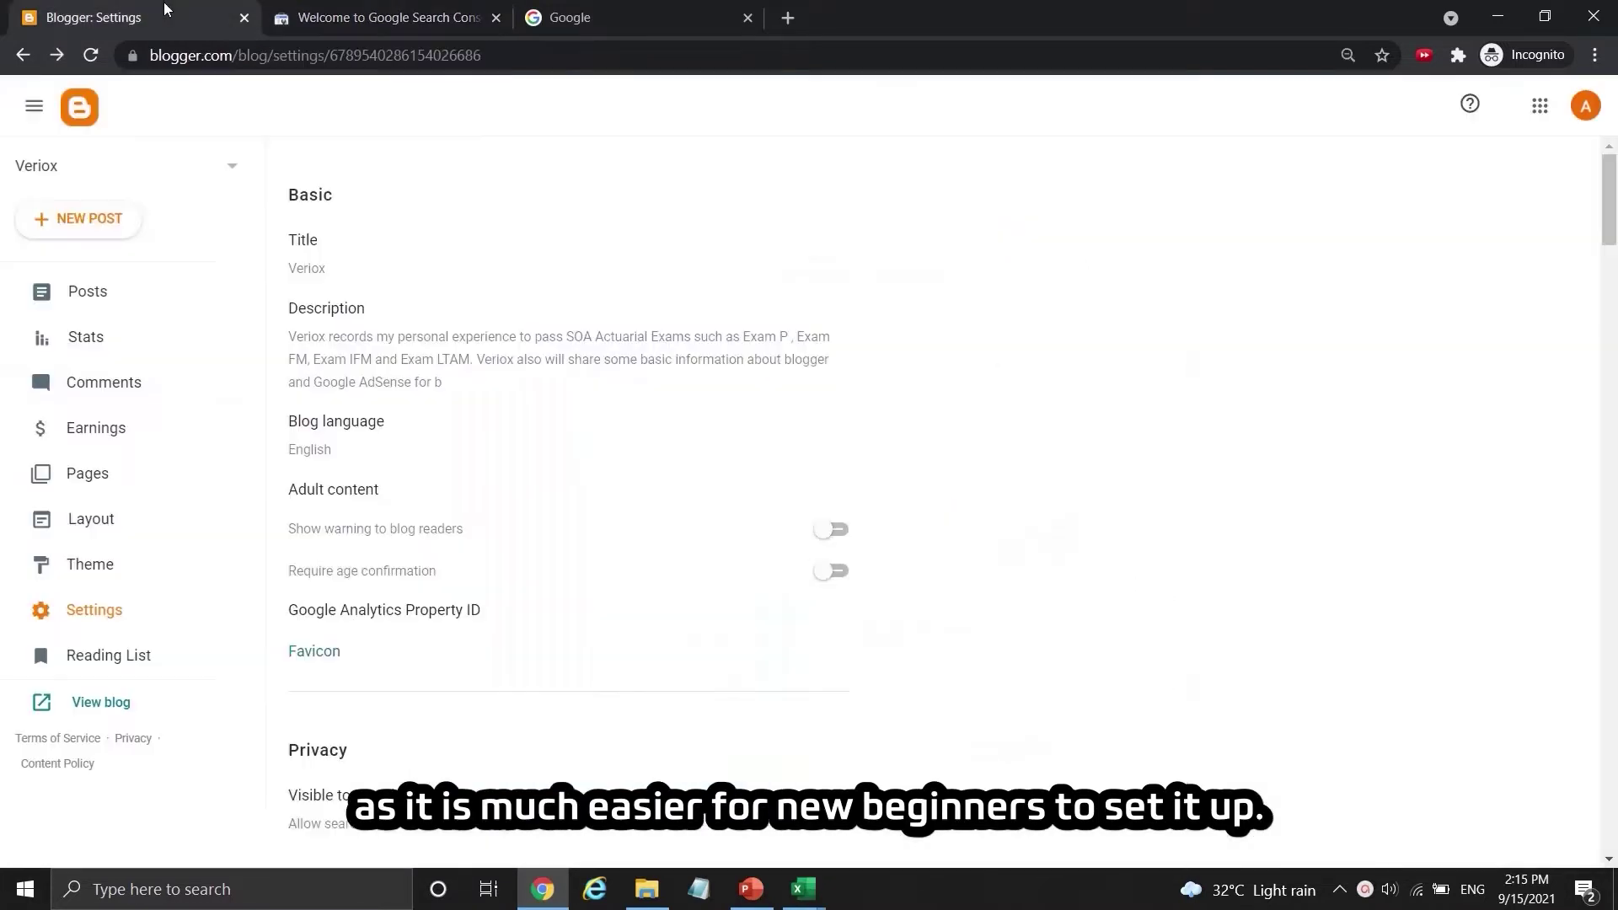
right_click(99, 699)
left_click(200, 638)
left_click(388, 17)
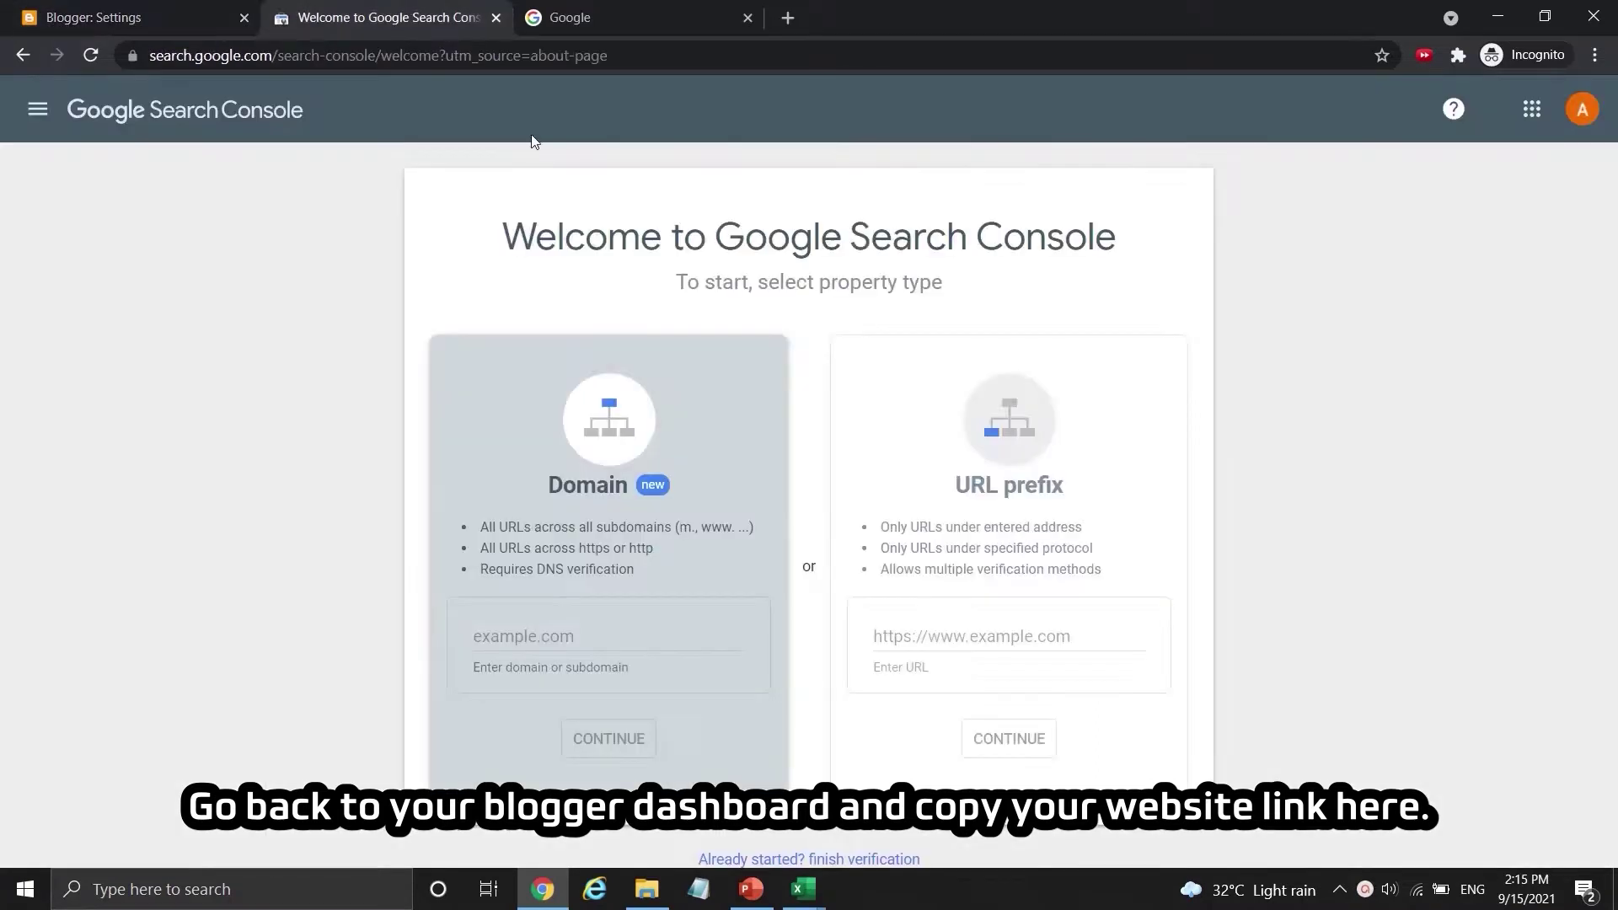
left_click(1027, 636)
key("ctrl+v")
left_click(1030, 746)
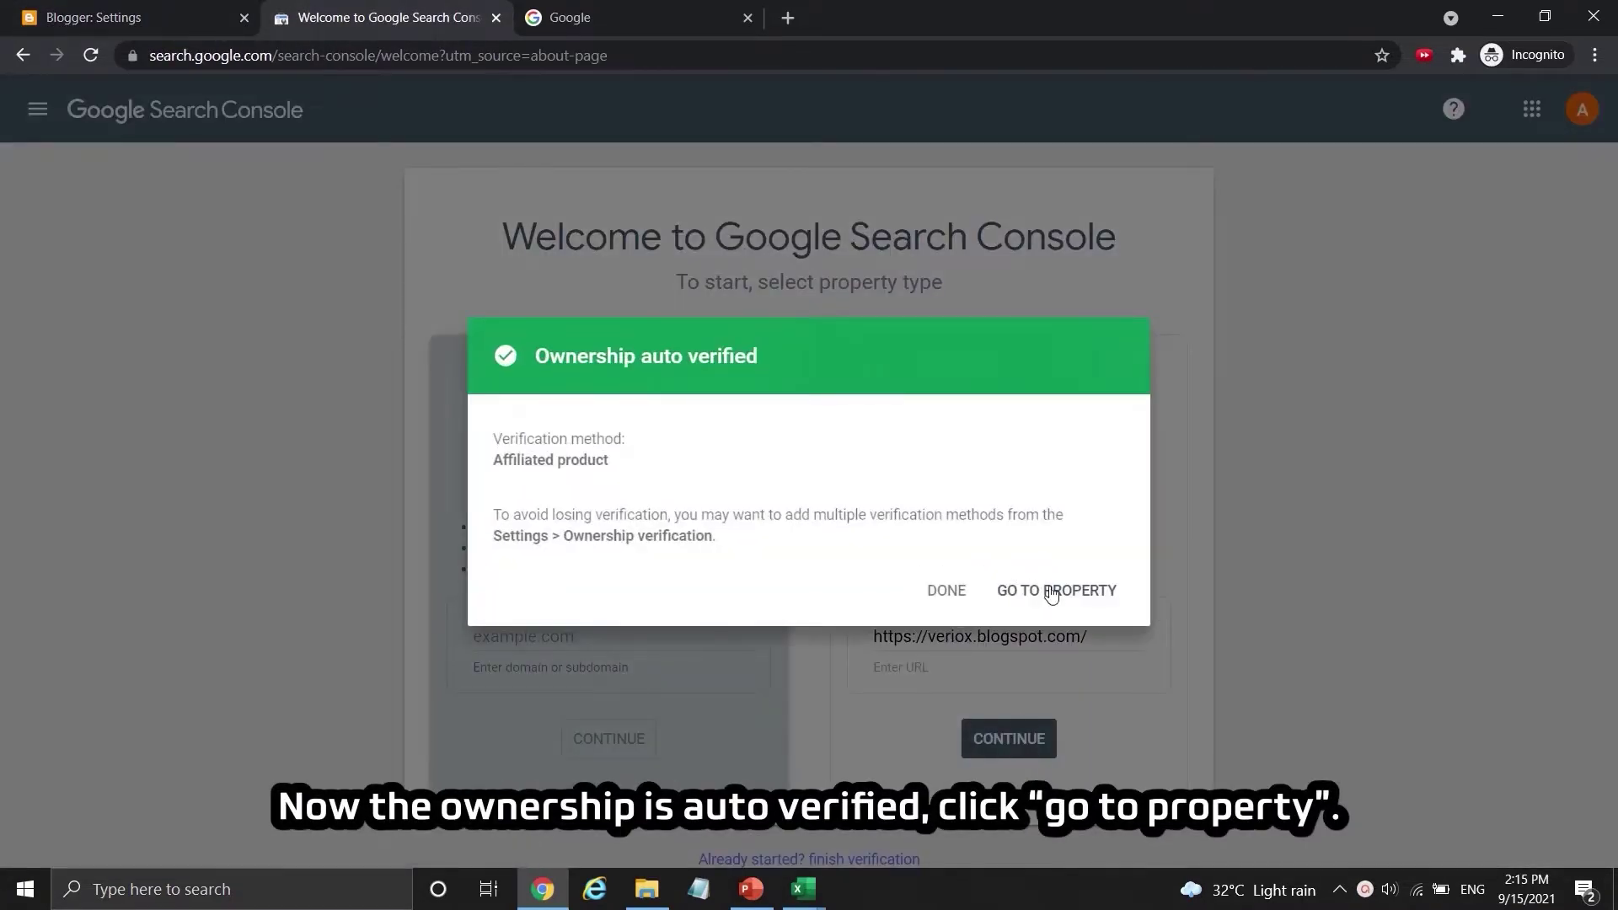
left_click(1051, 593)
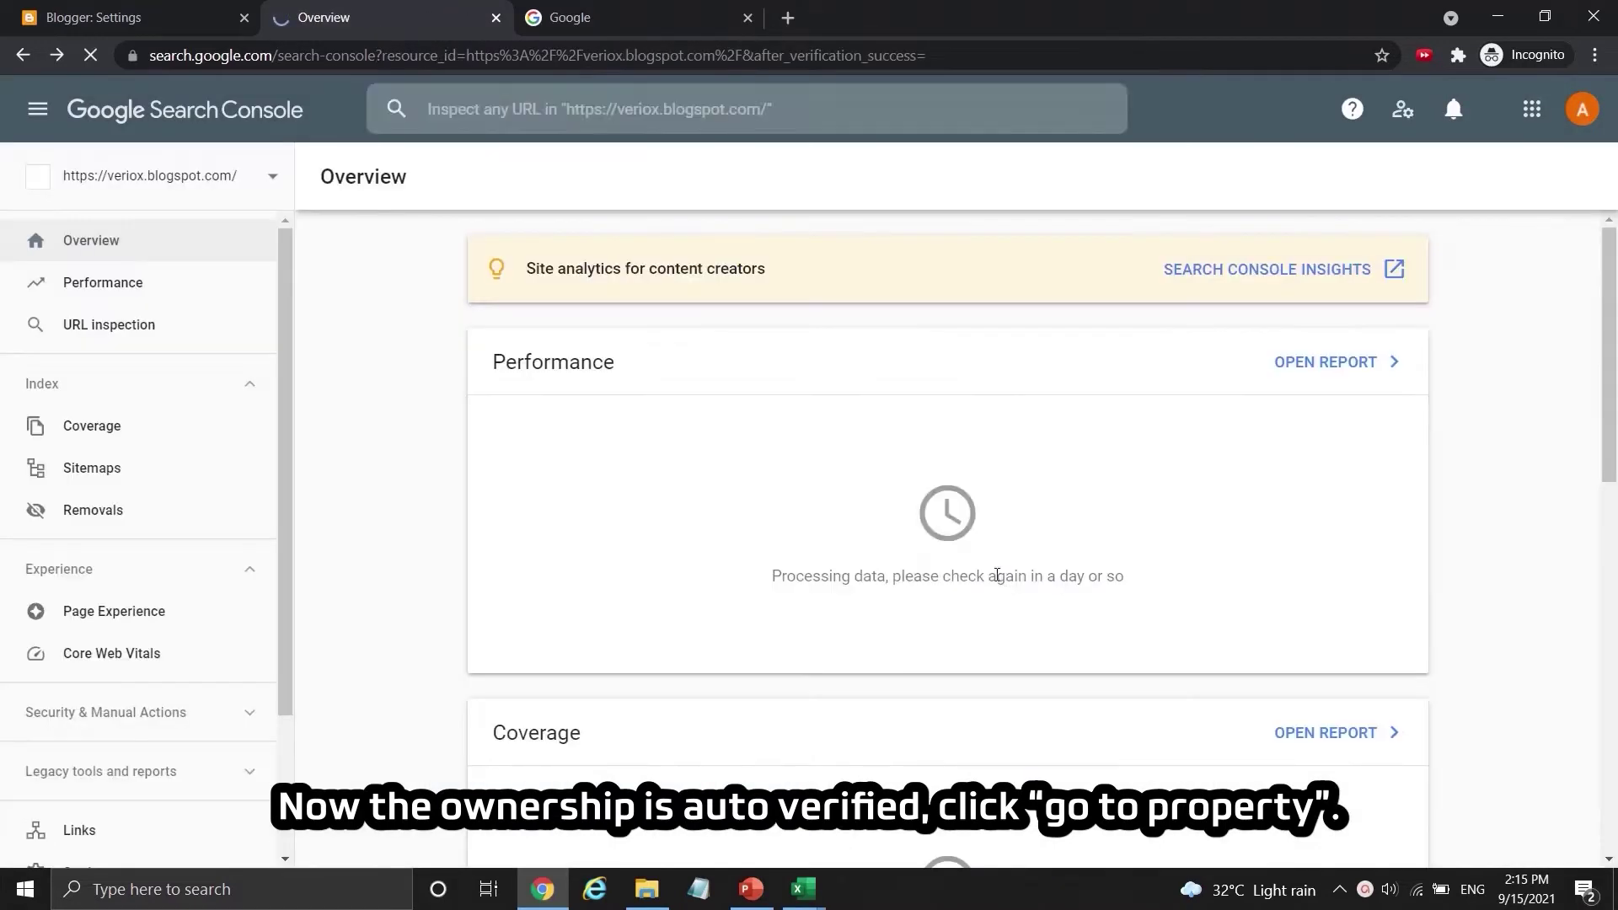
Dismiss the welcome tips and view the Performance report, which is still processing data
left_click(818, 626)
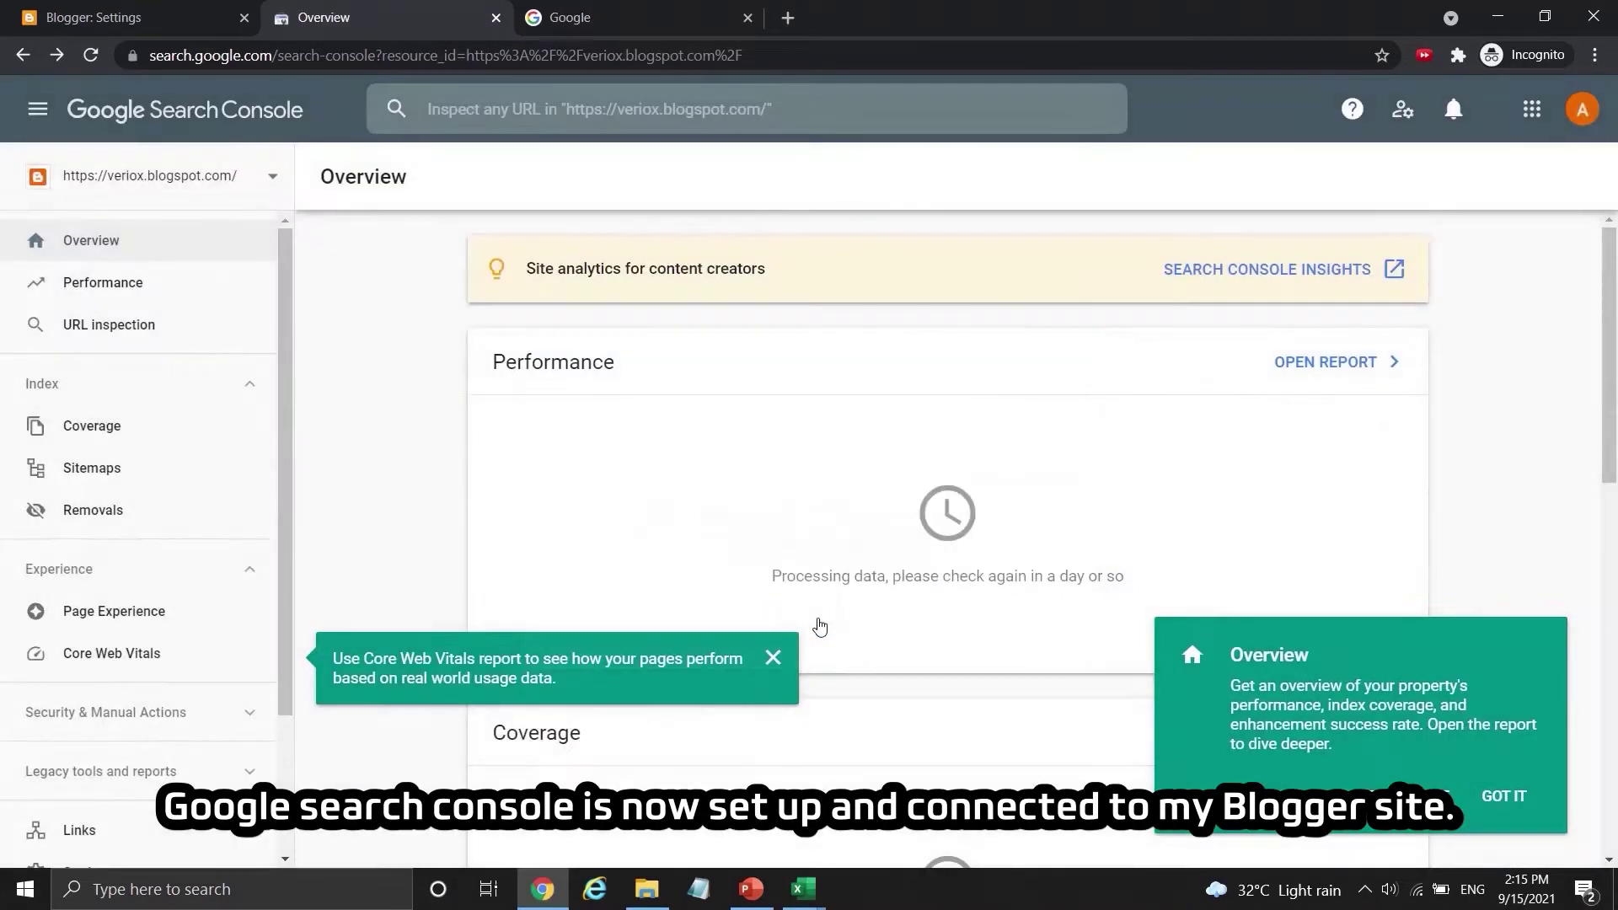
left_click(819, 627)
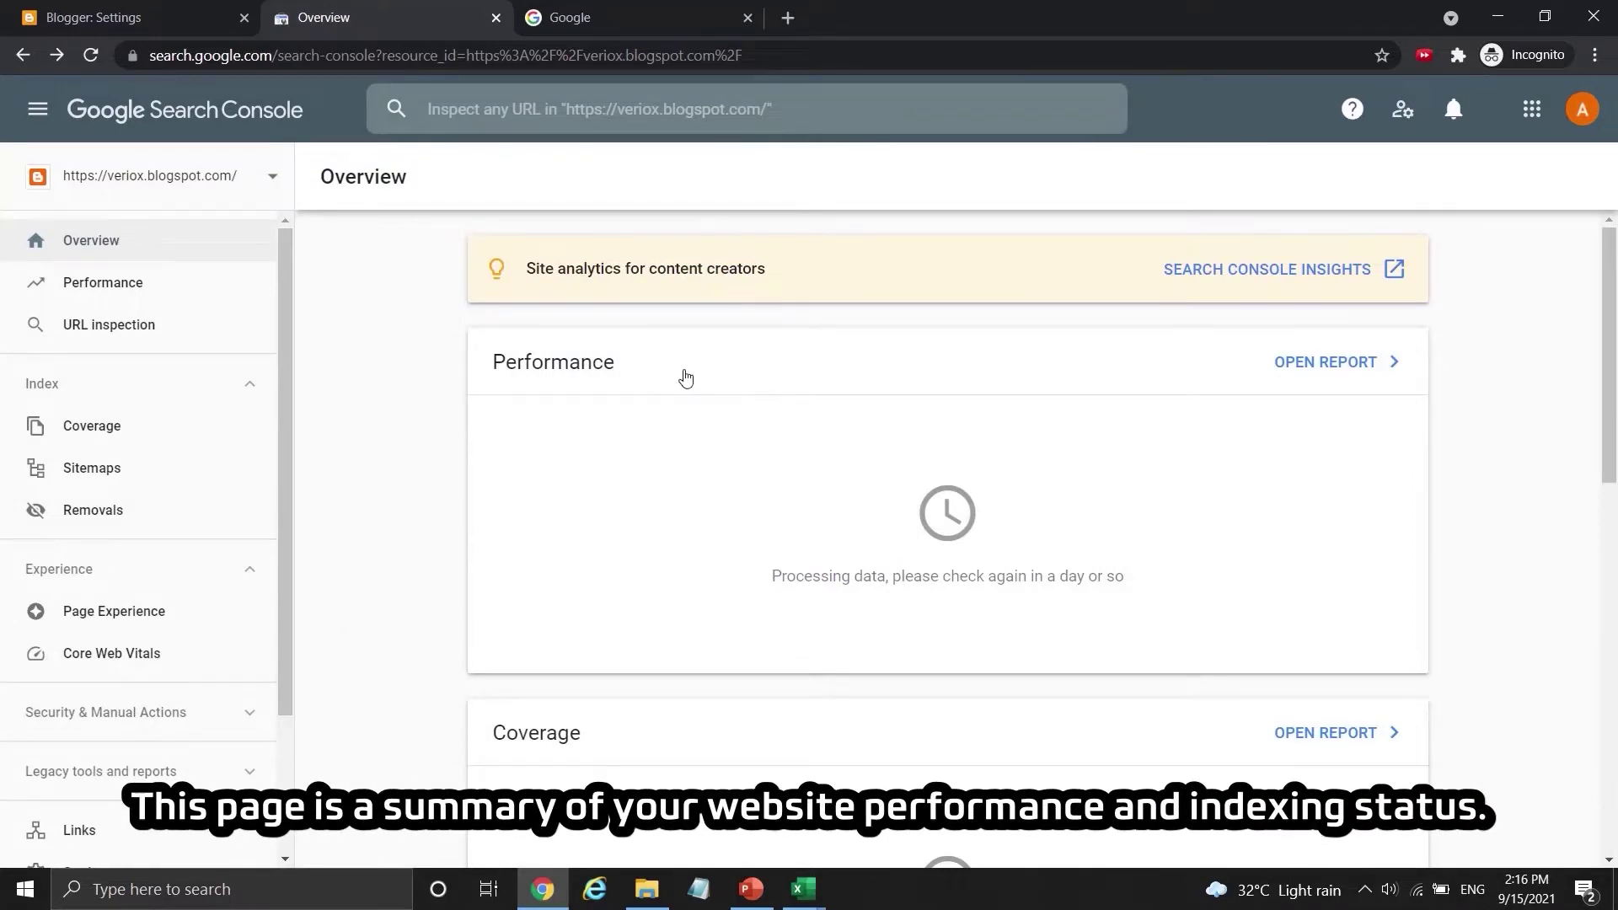
scroll(778, 373, "down", 5)
scroll(649, 364, "up", 5)
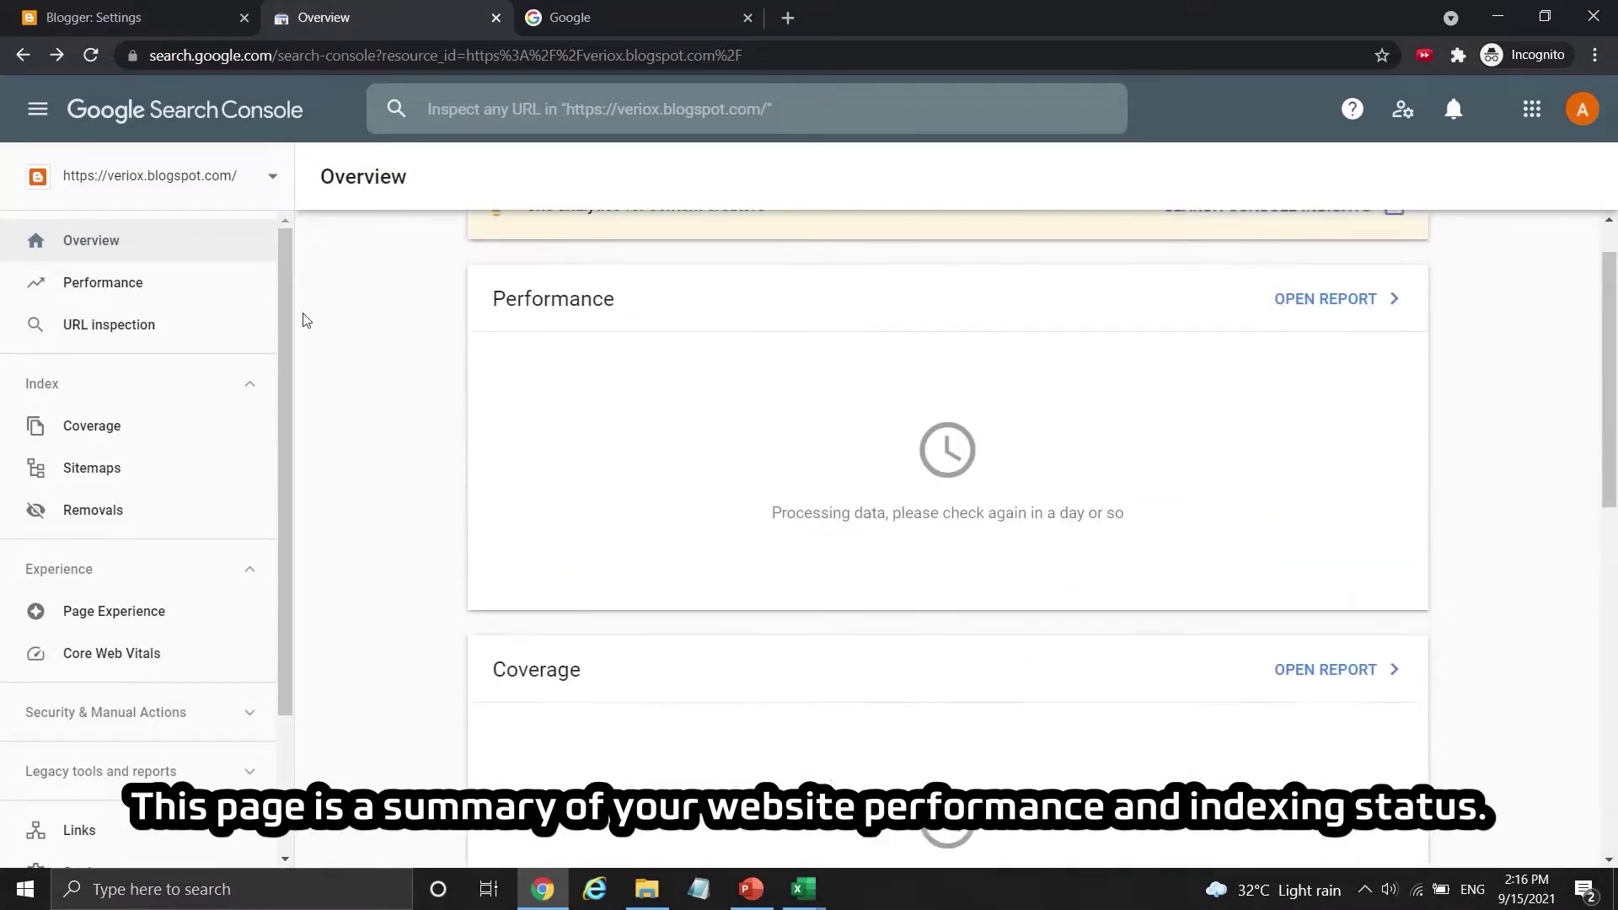
left_click(217, 301)
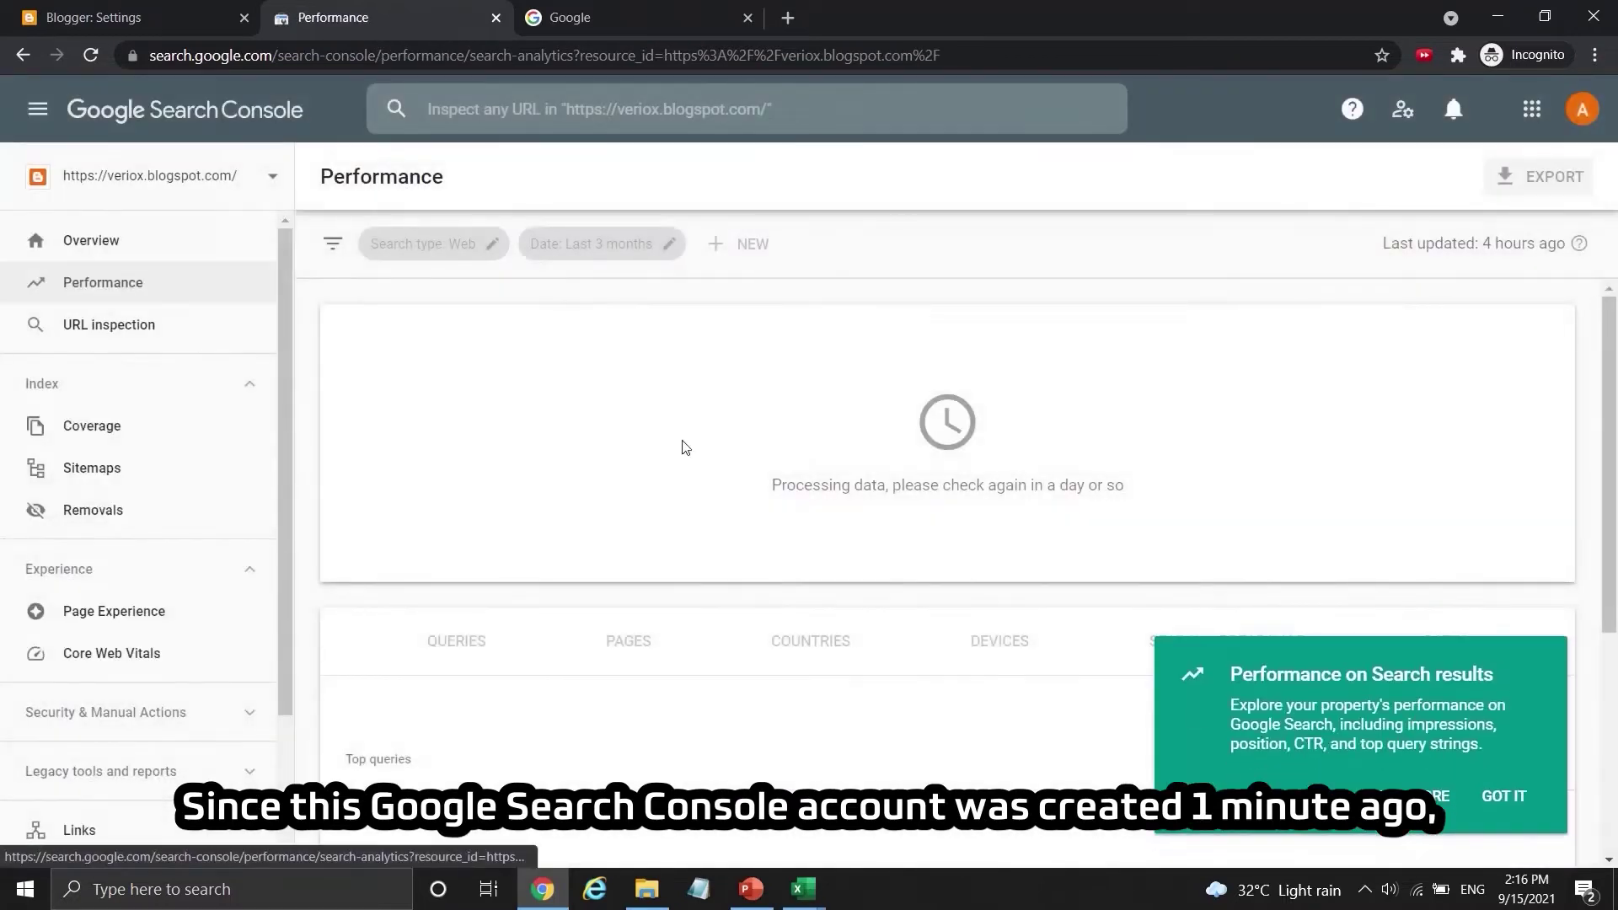
left_click_drag(769, 489, 1146, 484)
left_click(1129, 488)
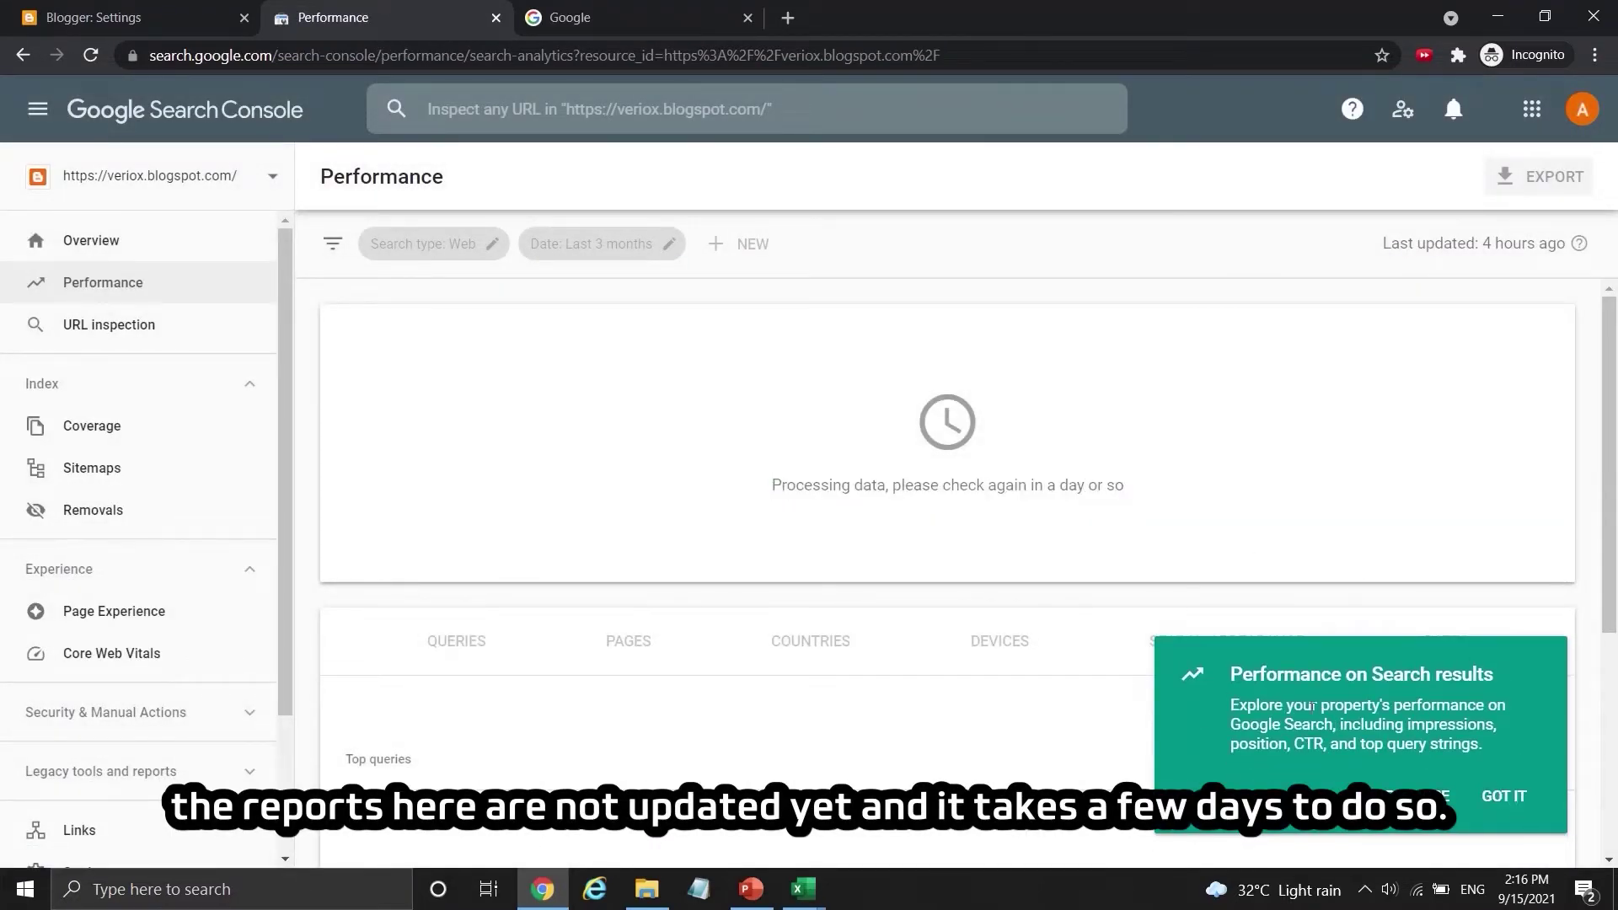
left_click(1496, 796)
Visit URL inspection, Coverage, Sitemaps and finally the Removals page, dismissing each tip card
left_click(133, 318)
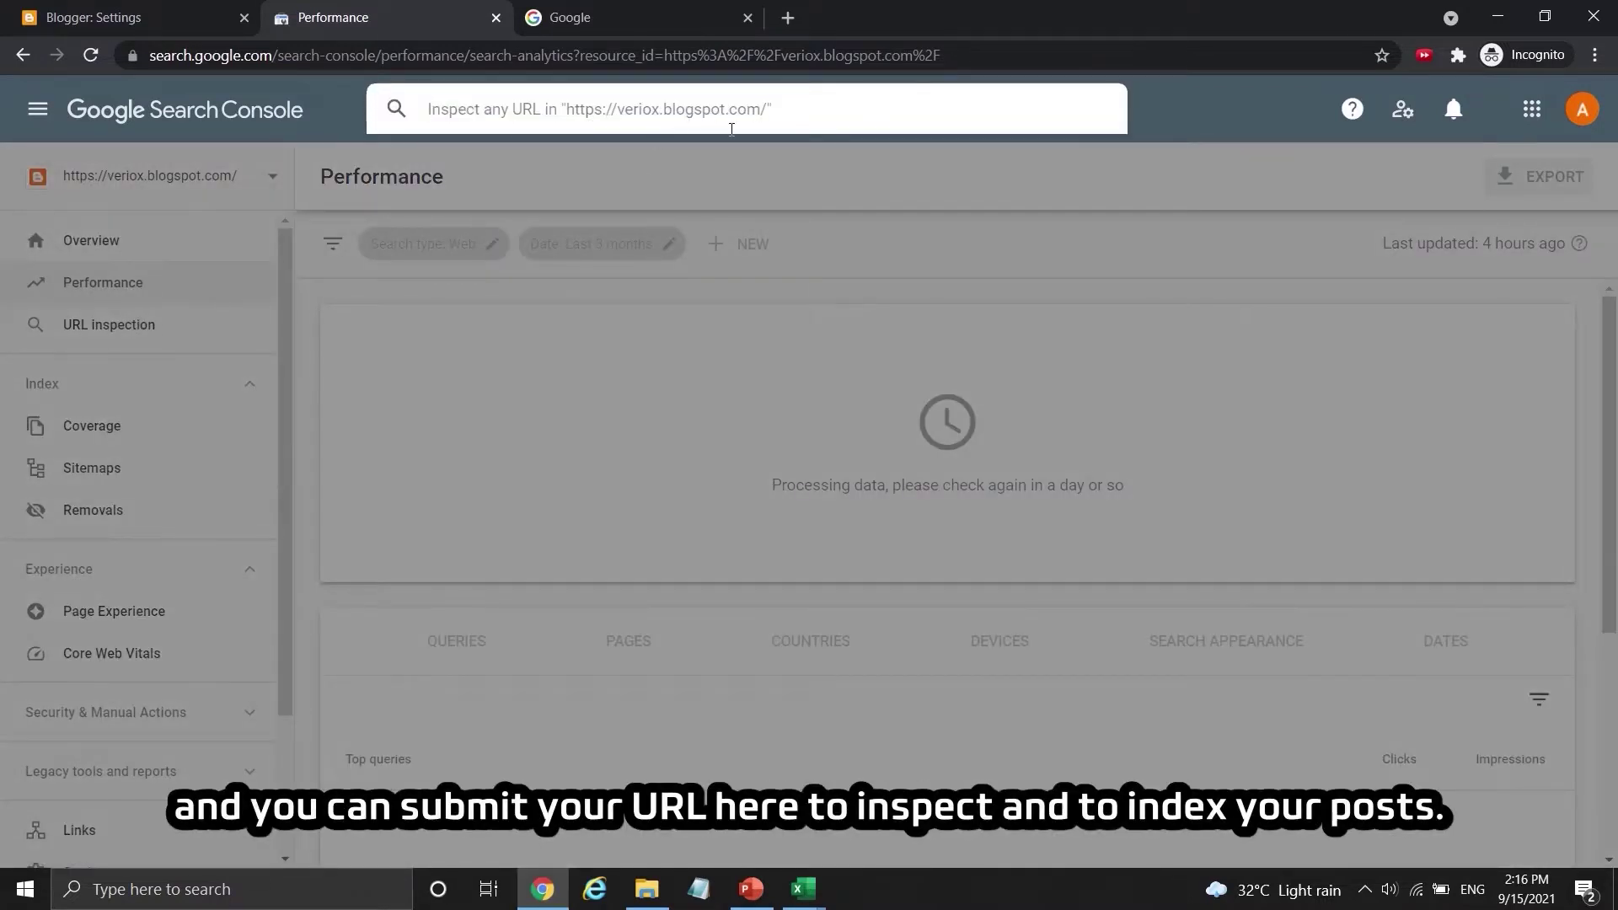
left_click(118, 431)
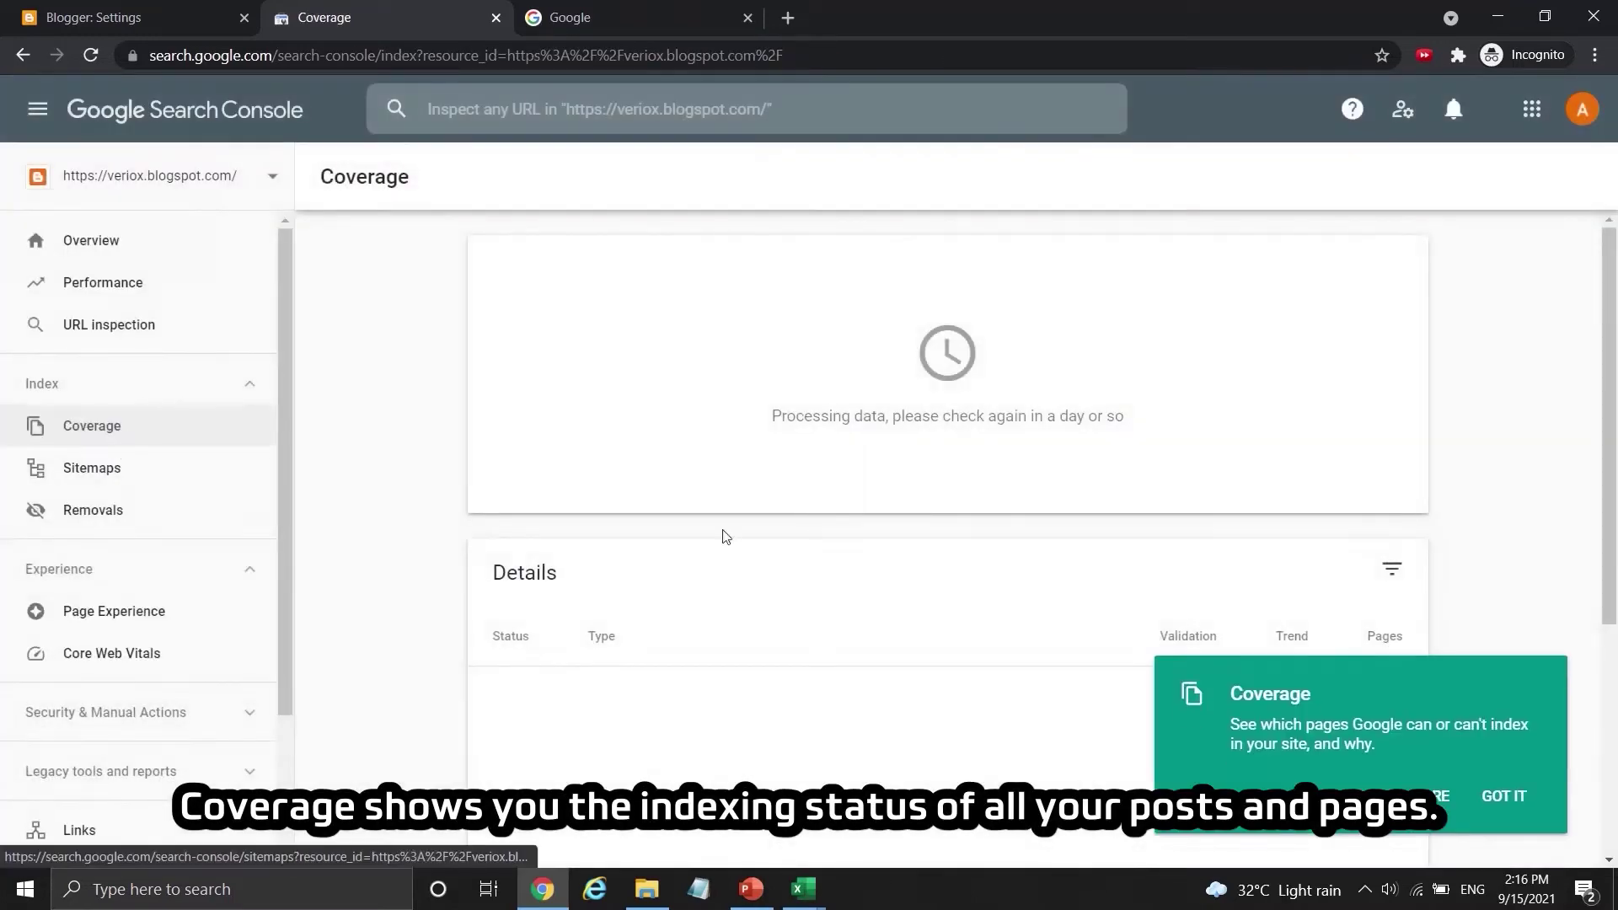
left_click(1504, 798)
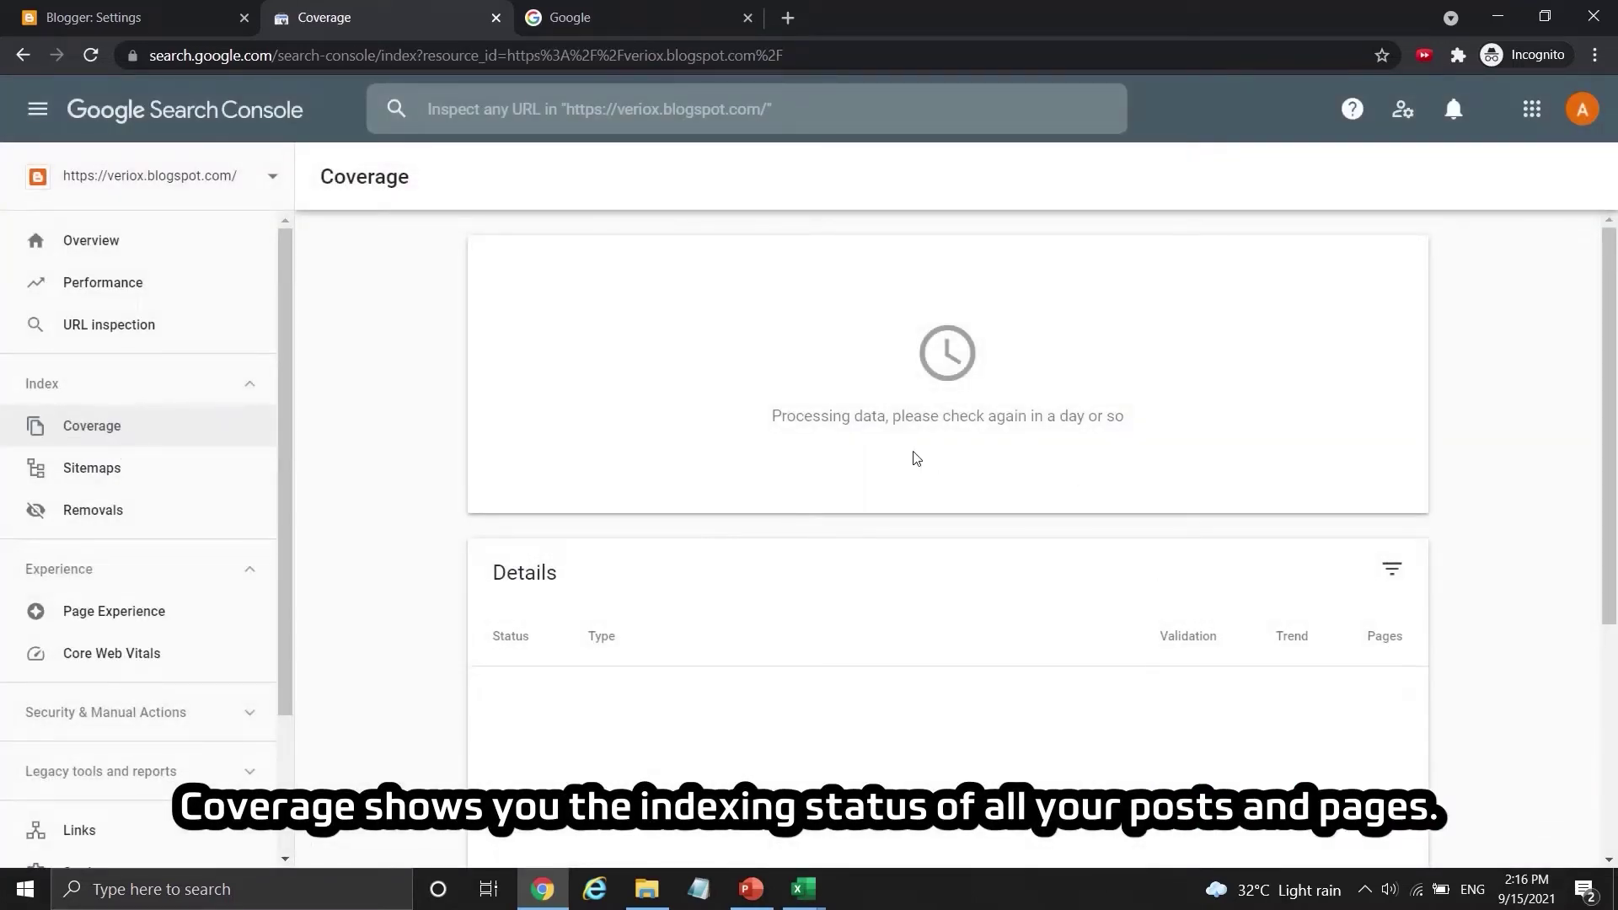
left_click(151, 472)
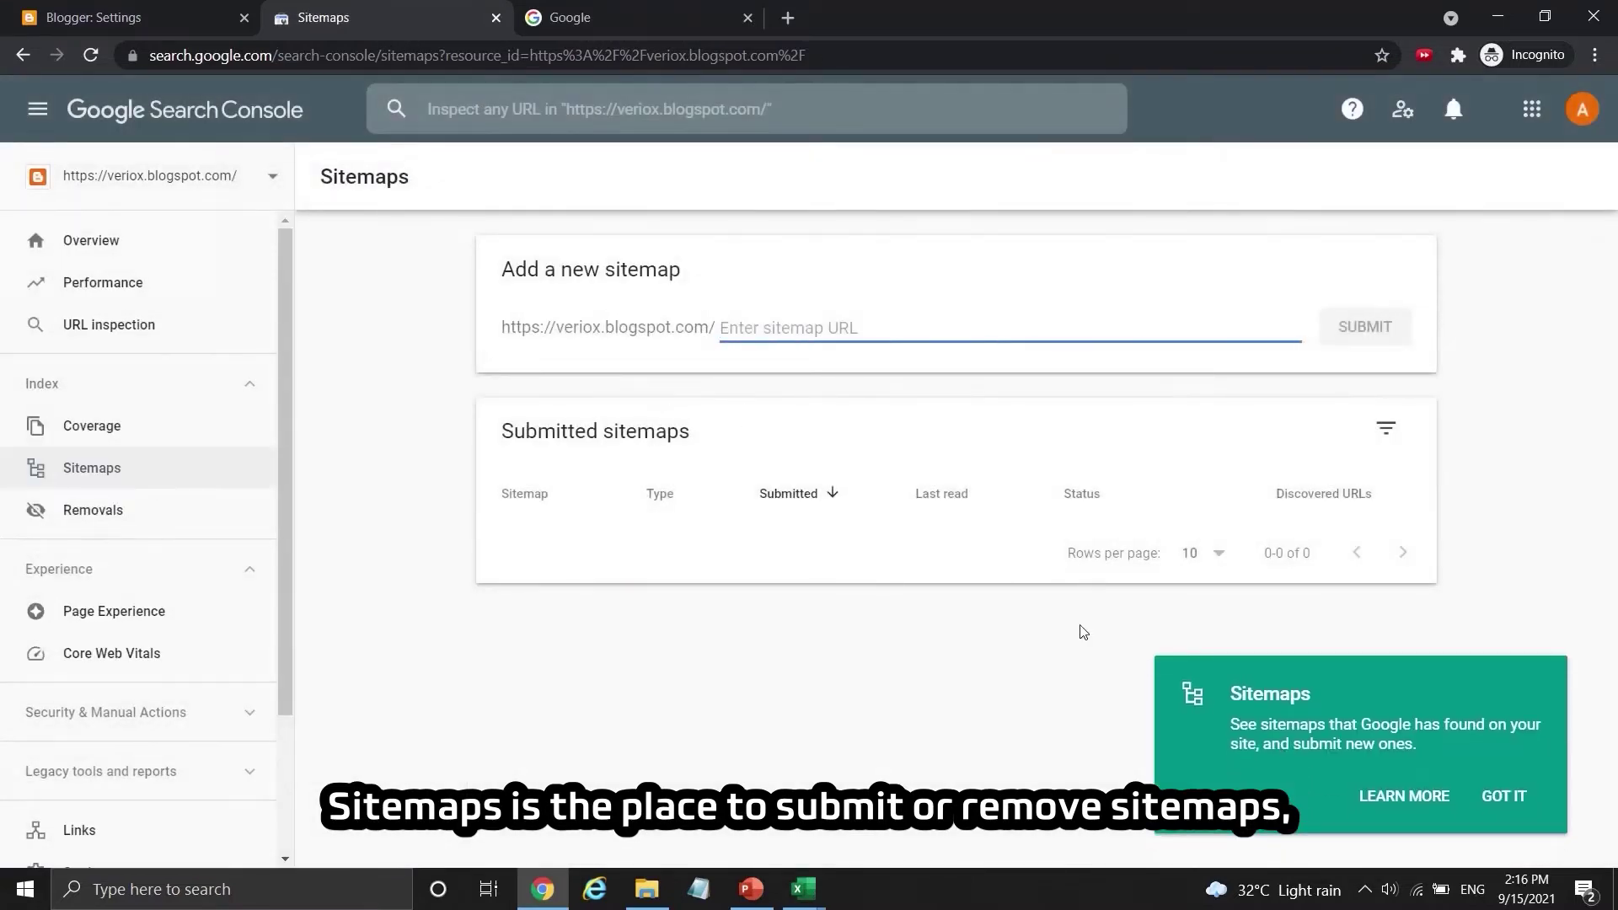
left_click(1504, 796)
left_click(194, 508)
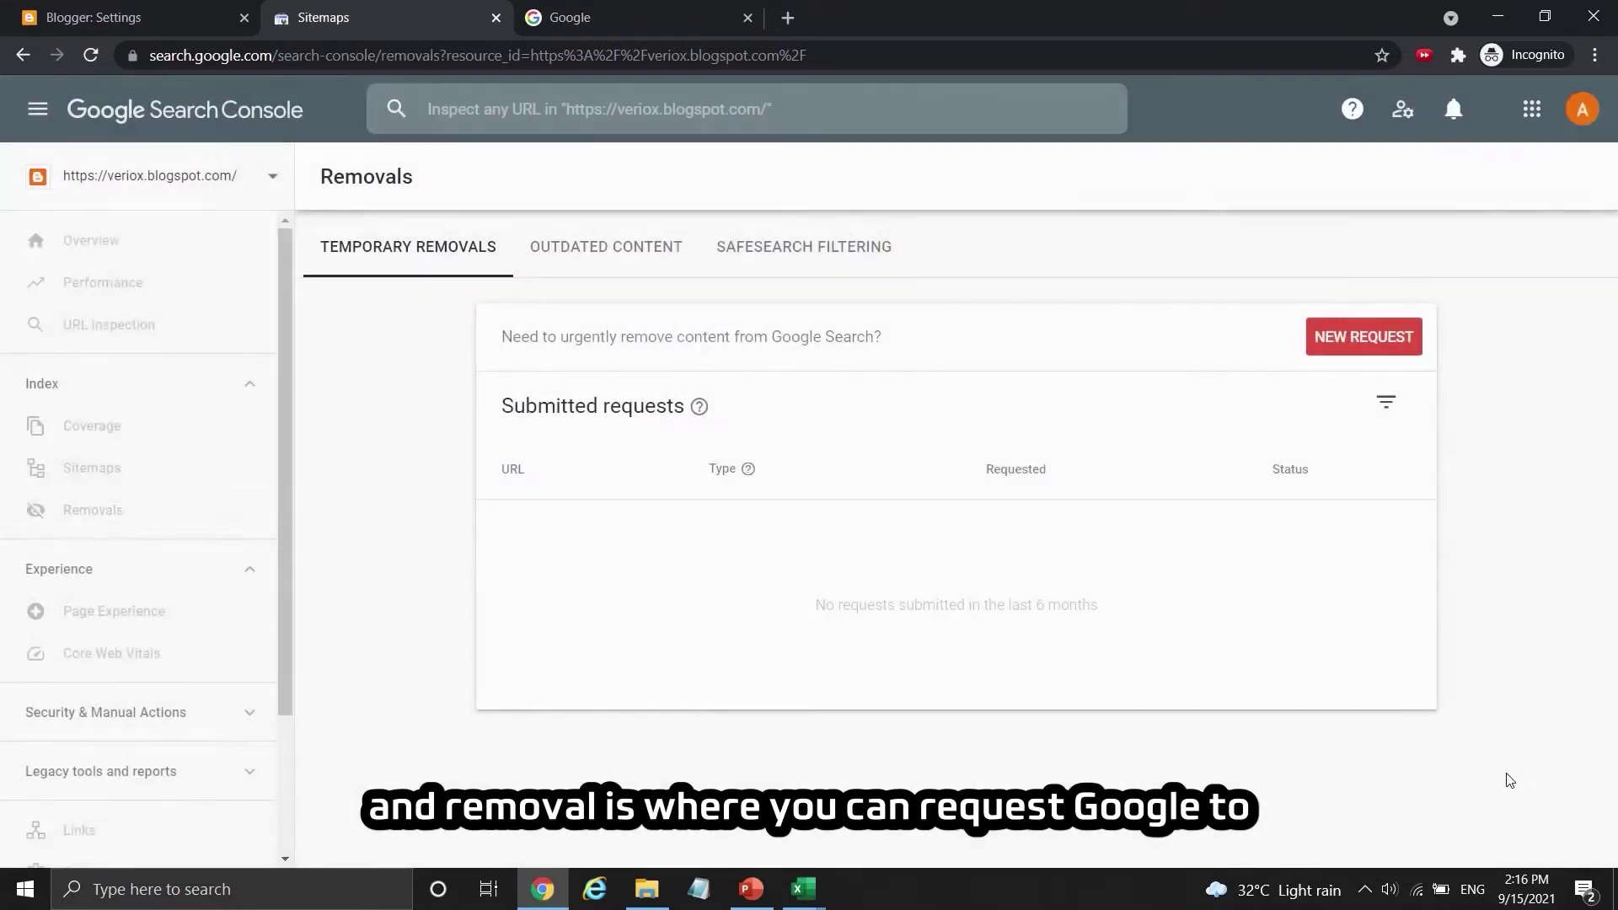
scroll(169, 657, "down", 2)
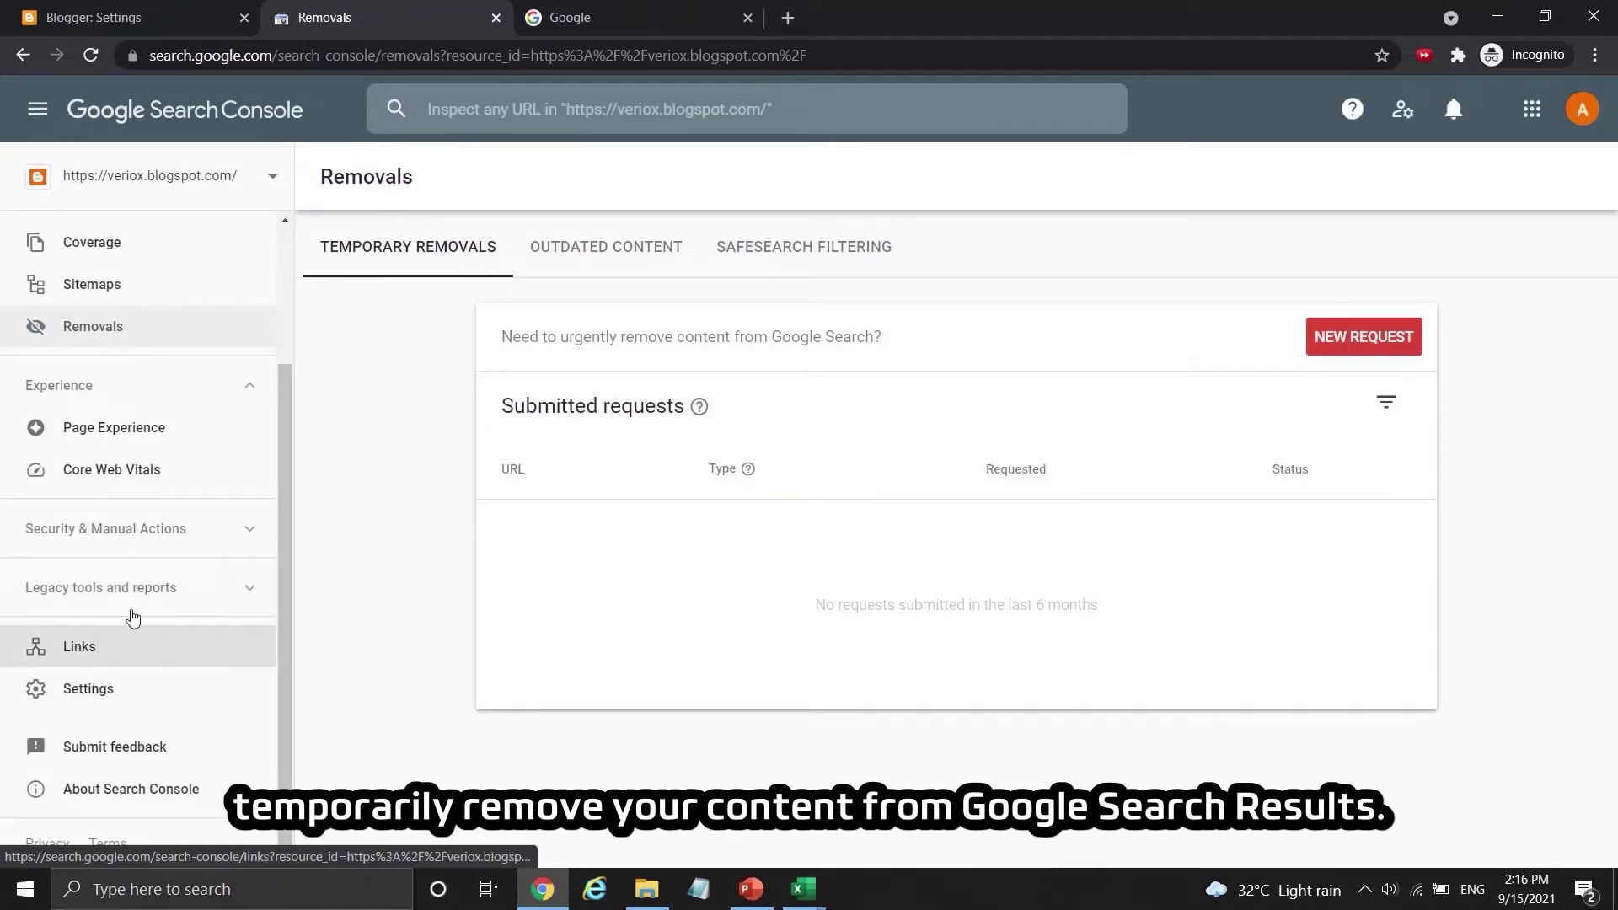
scroll(118, 573, "up", 2)
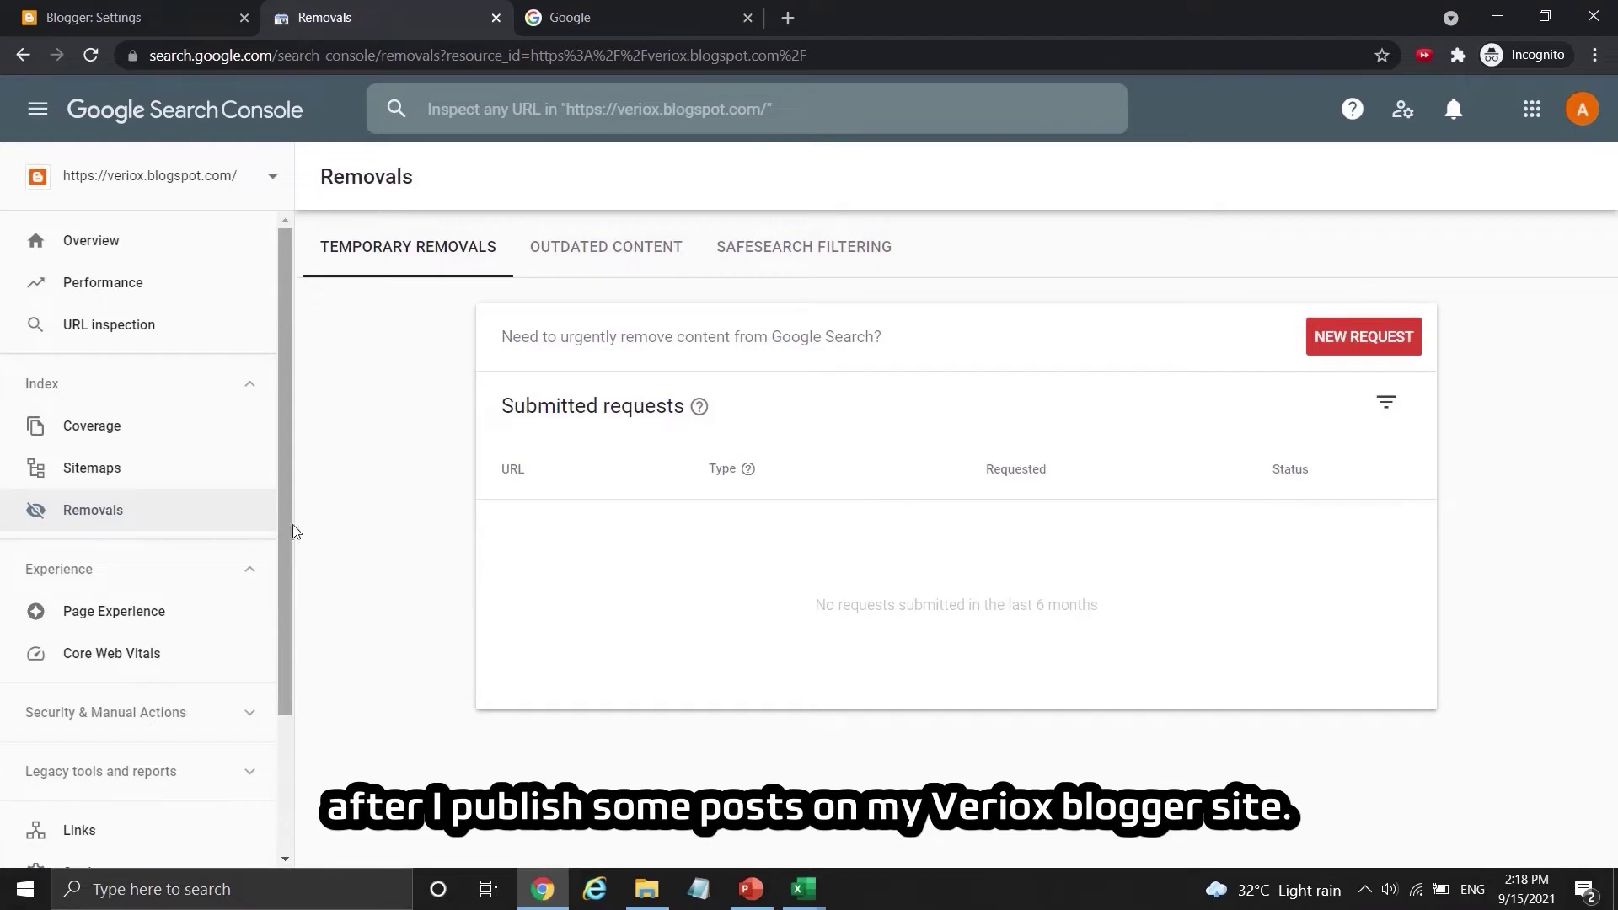
Search Google for 'Google analytics', open Google Analytics and begin creating a new account
left_click(668, 8)
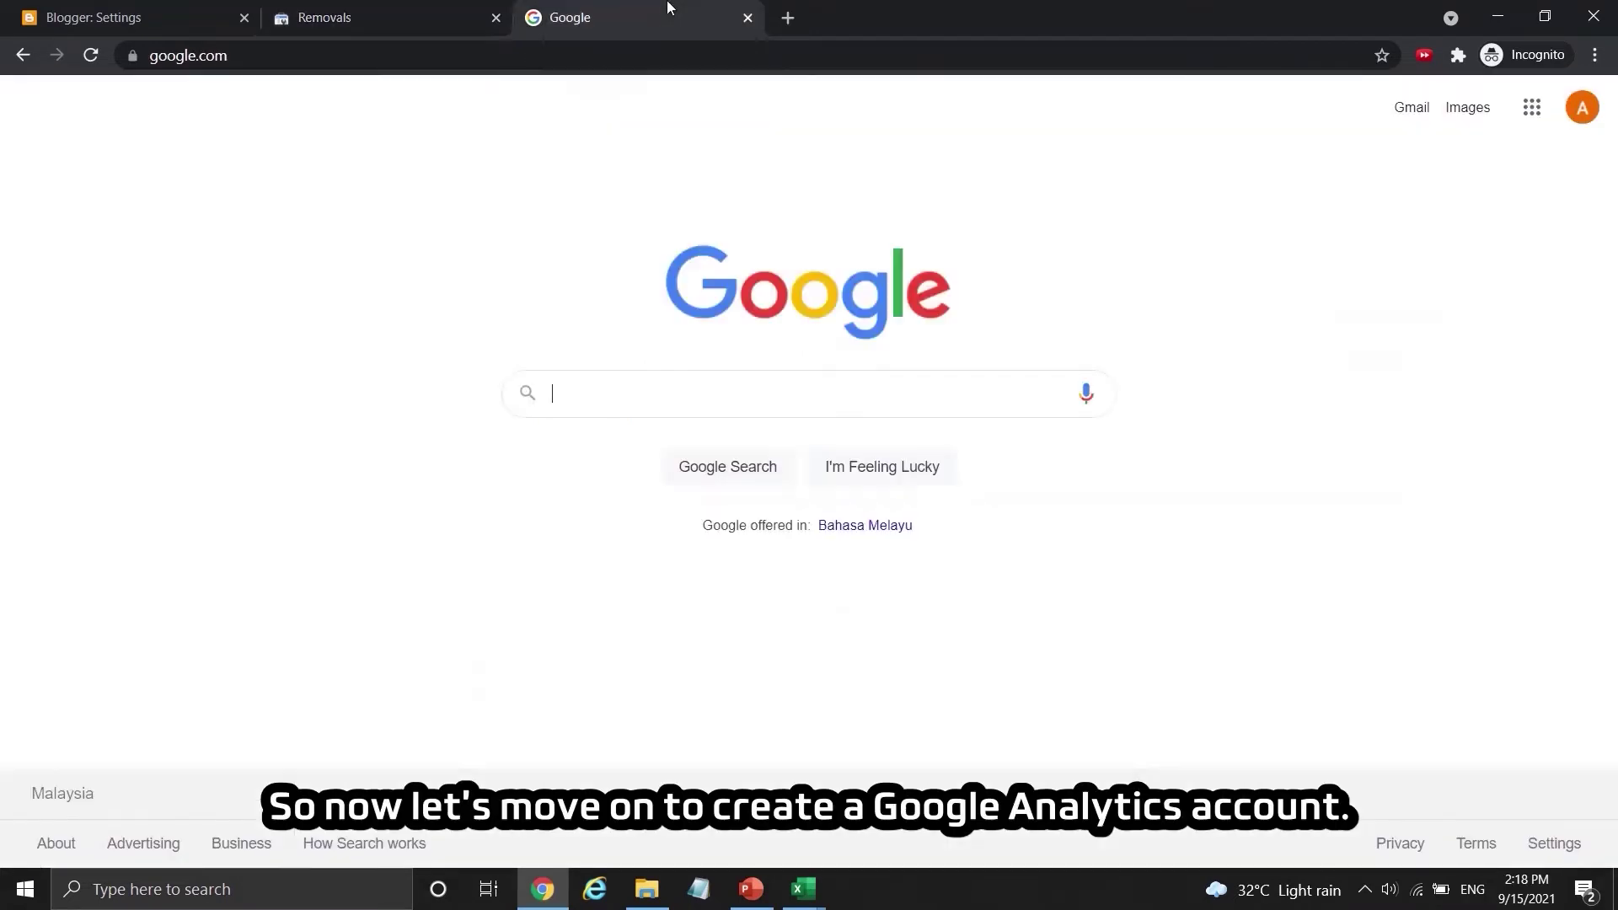
left_click(581, 392)
type("Goo")
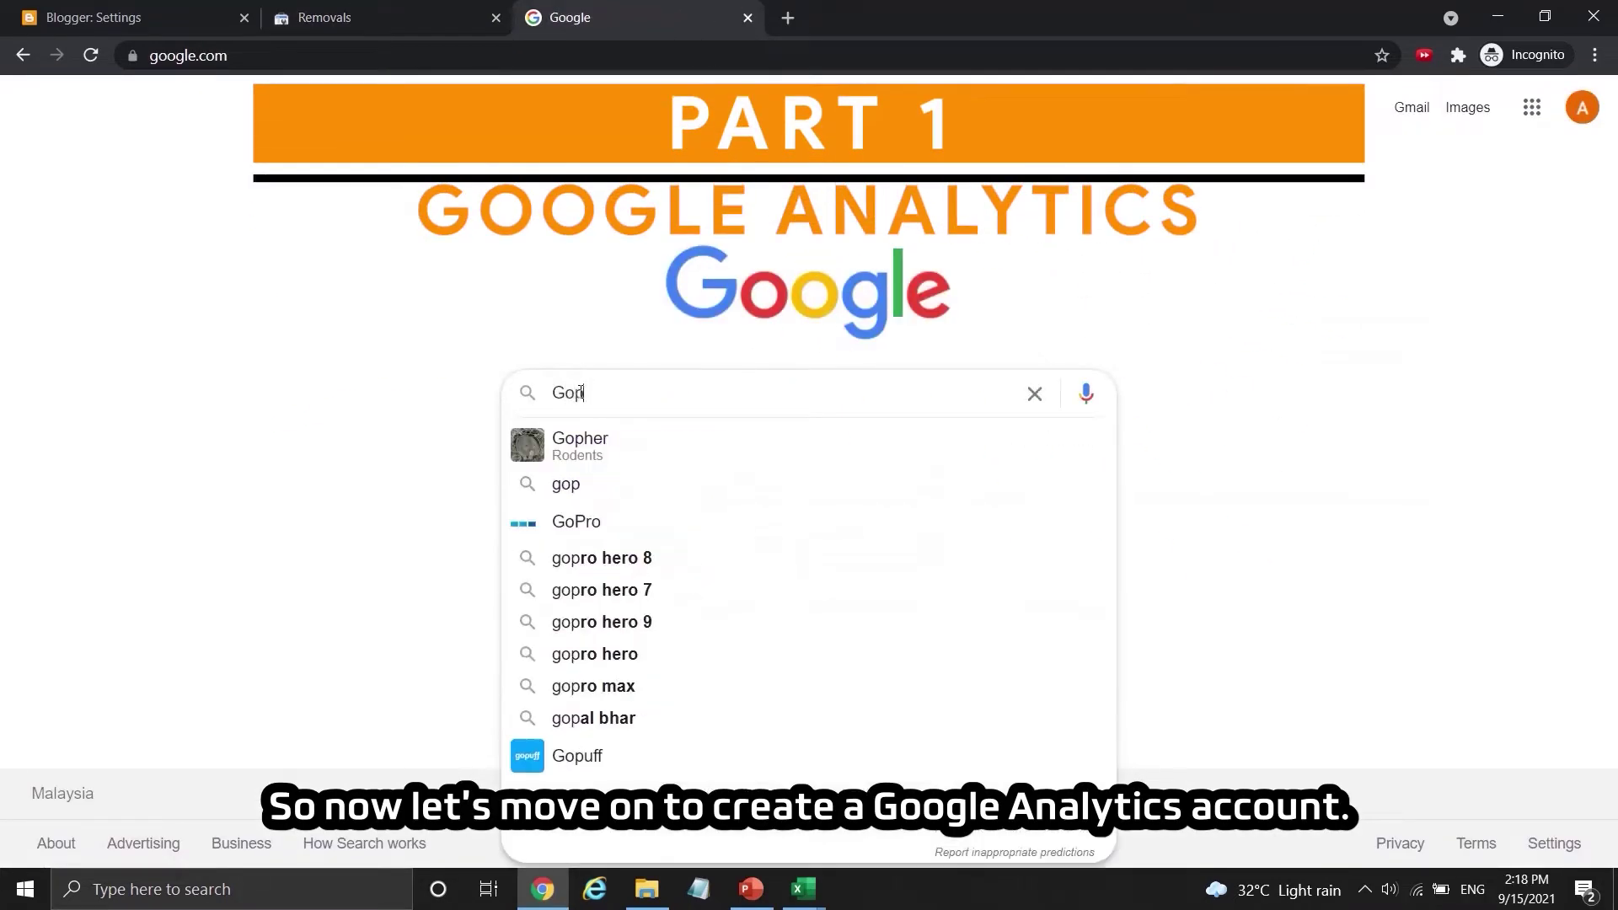
type("gle analytics")
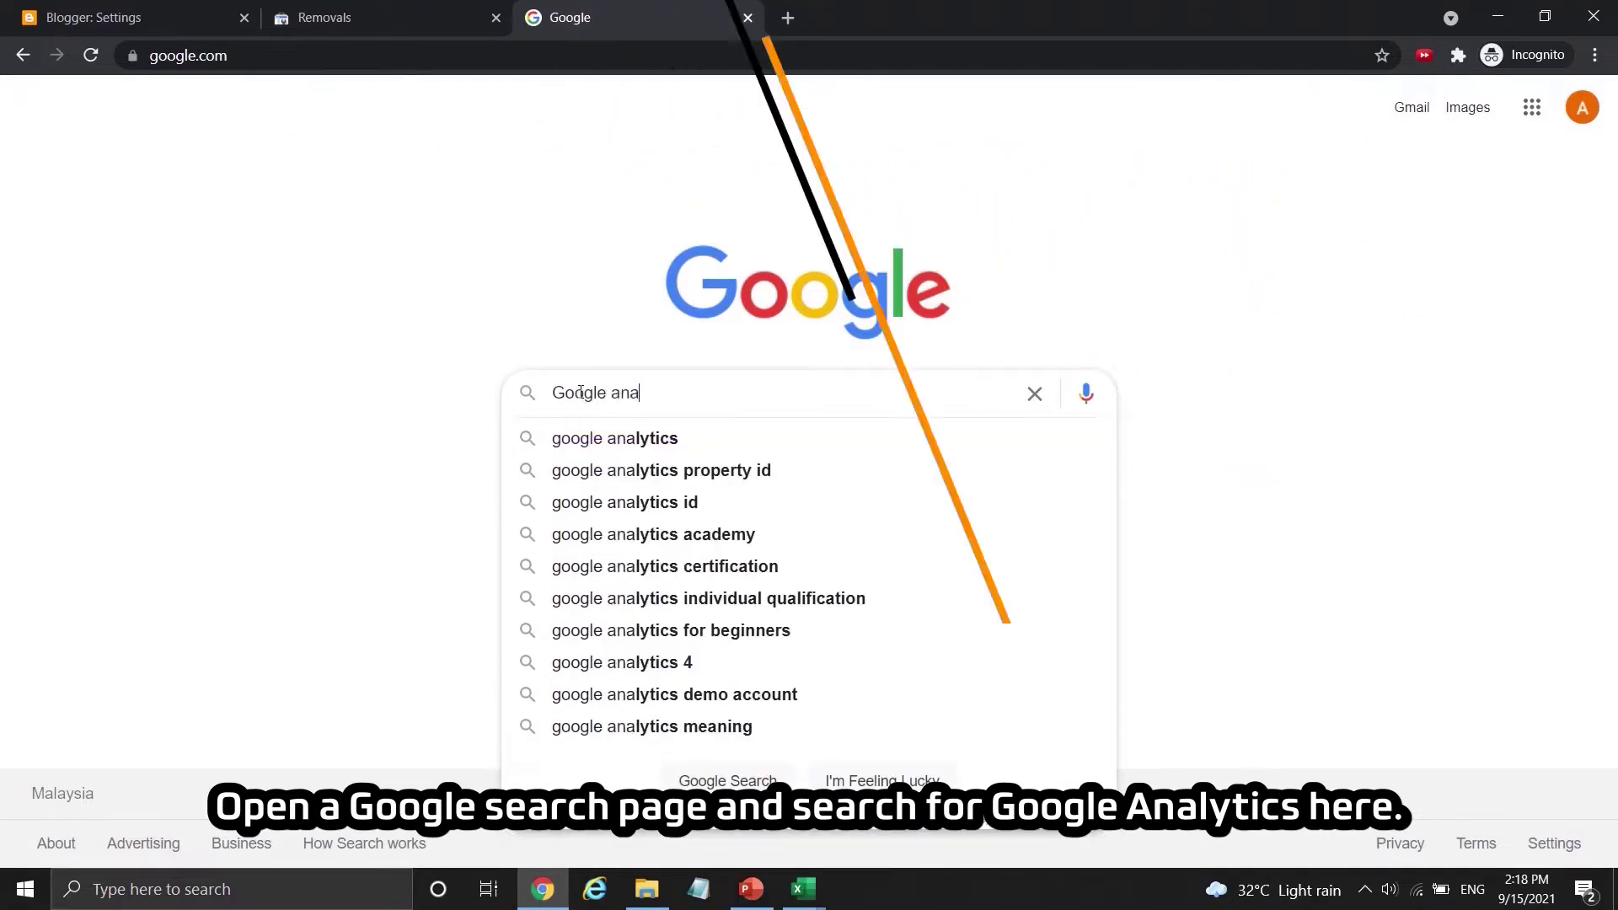
key("Return")
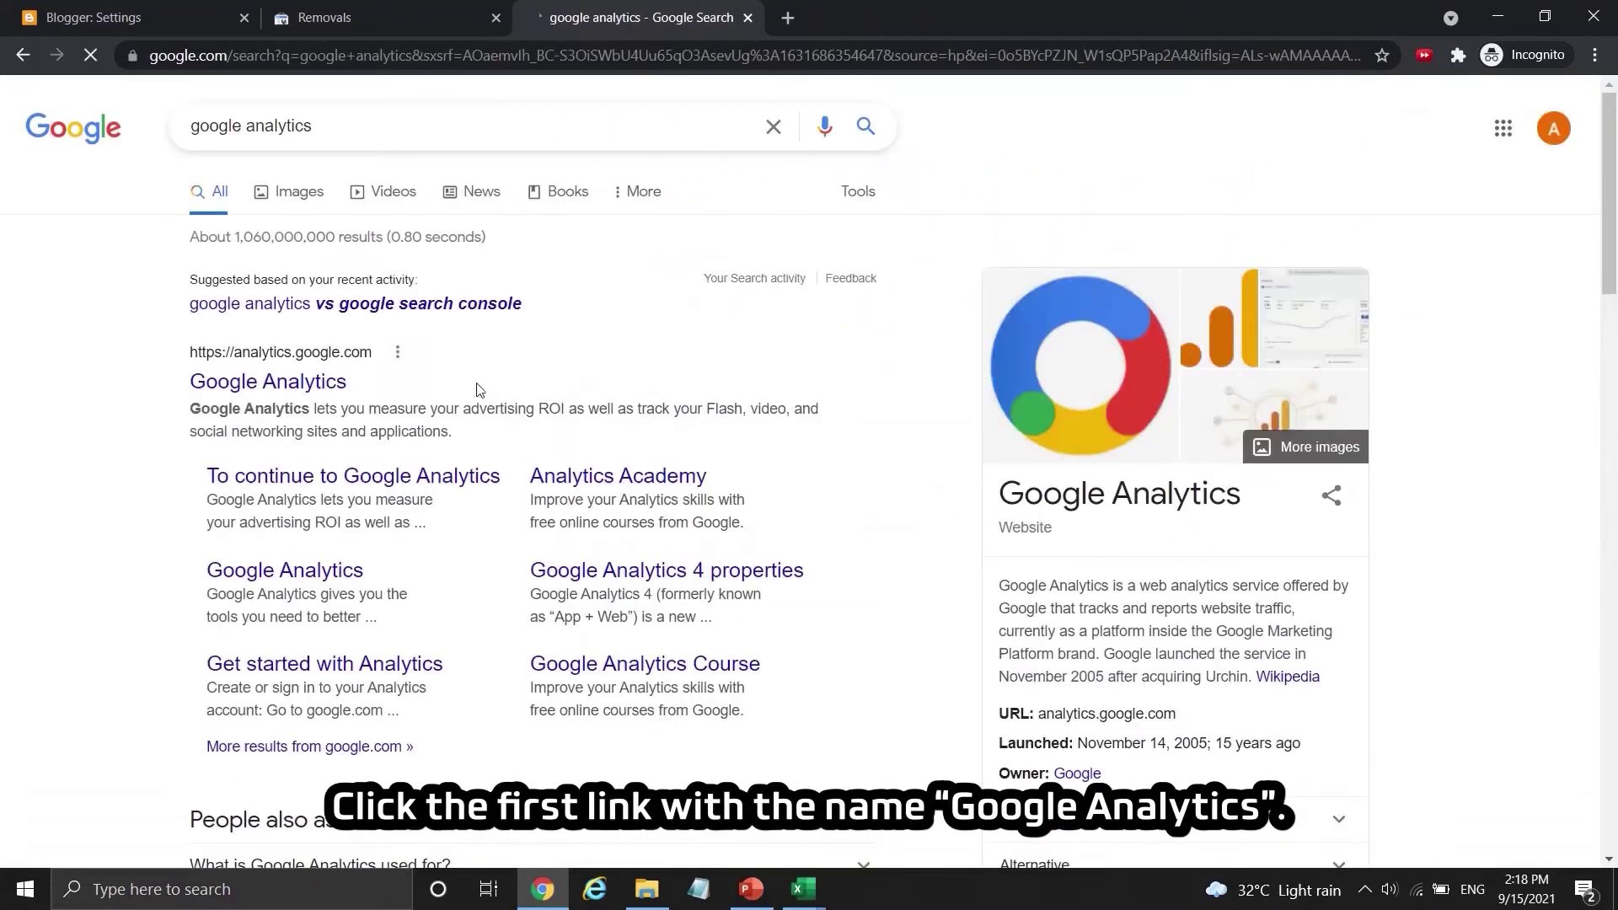
left_click(291, 391)
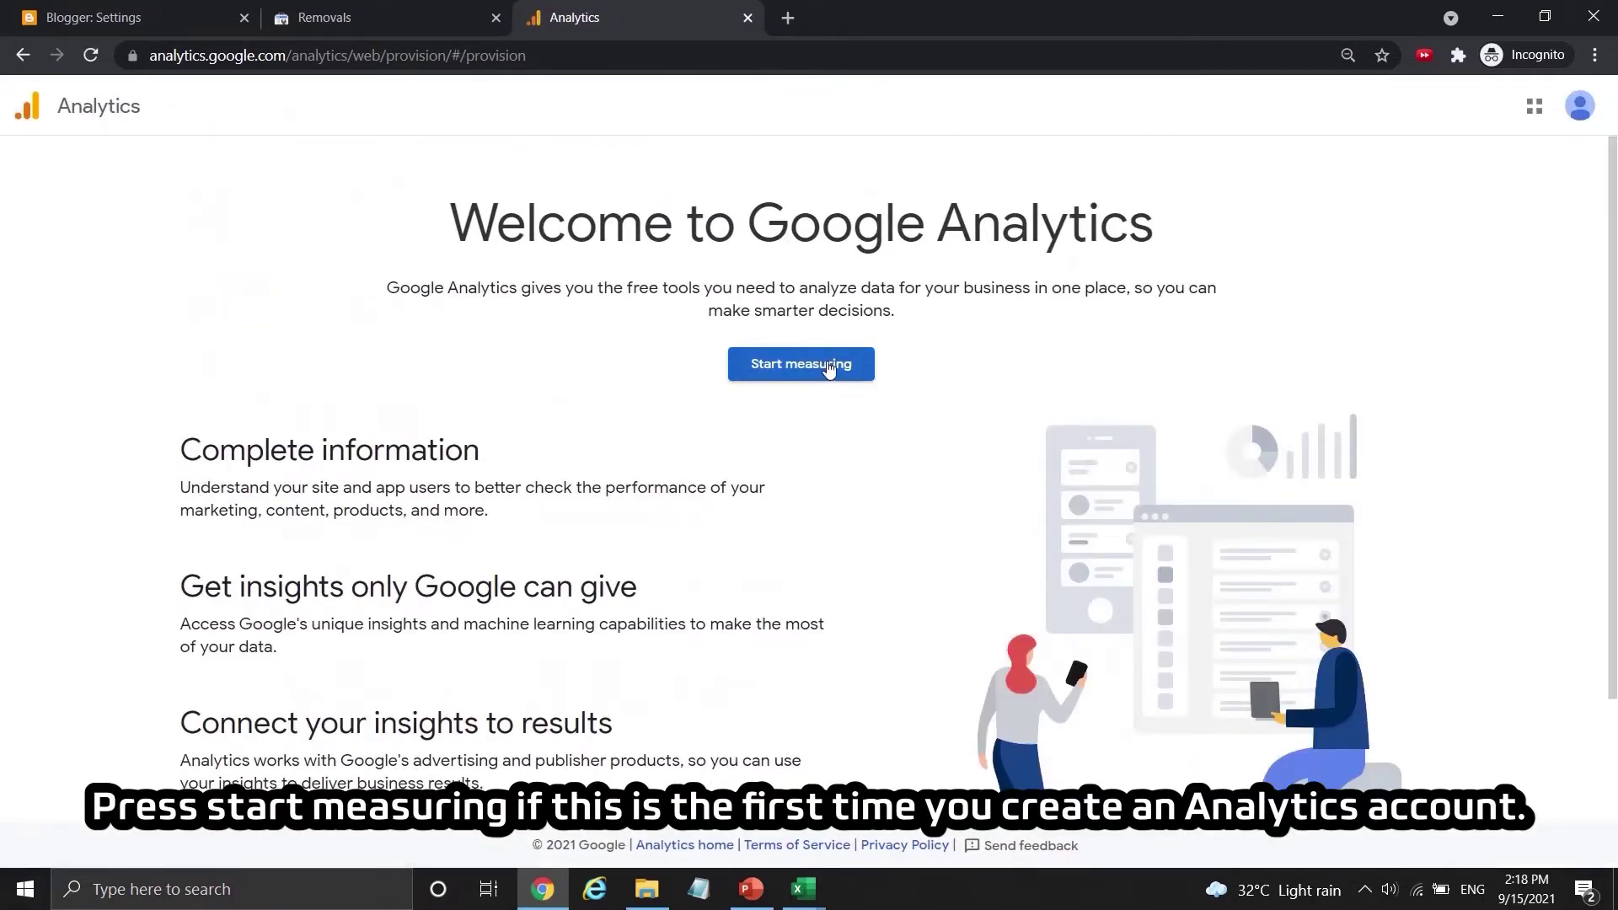
left_click(829, 366)
Enter 'Veriox' as the Analytics account name and continue to property setup
left_click(232, 341)
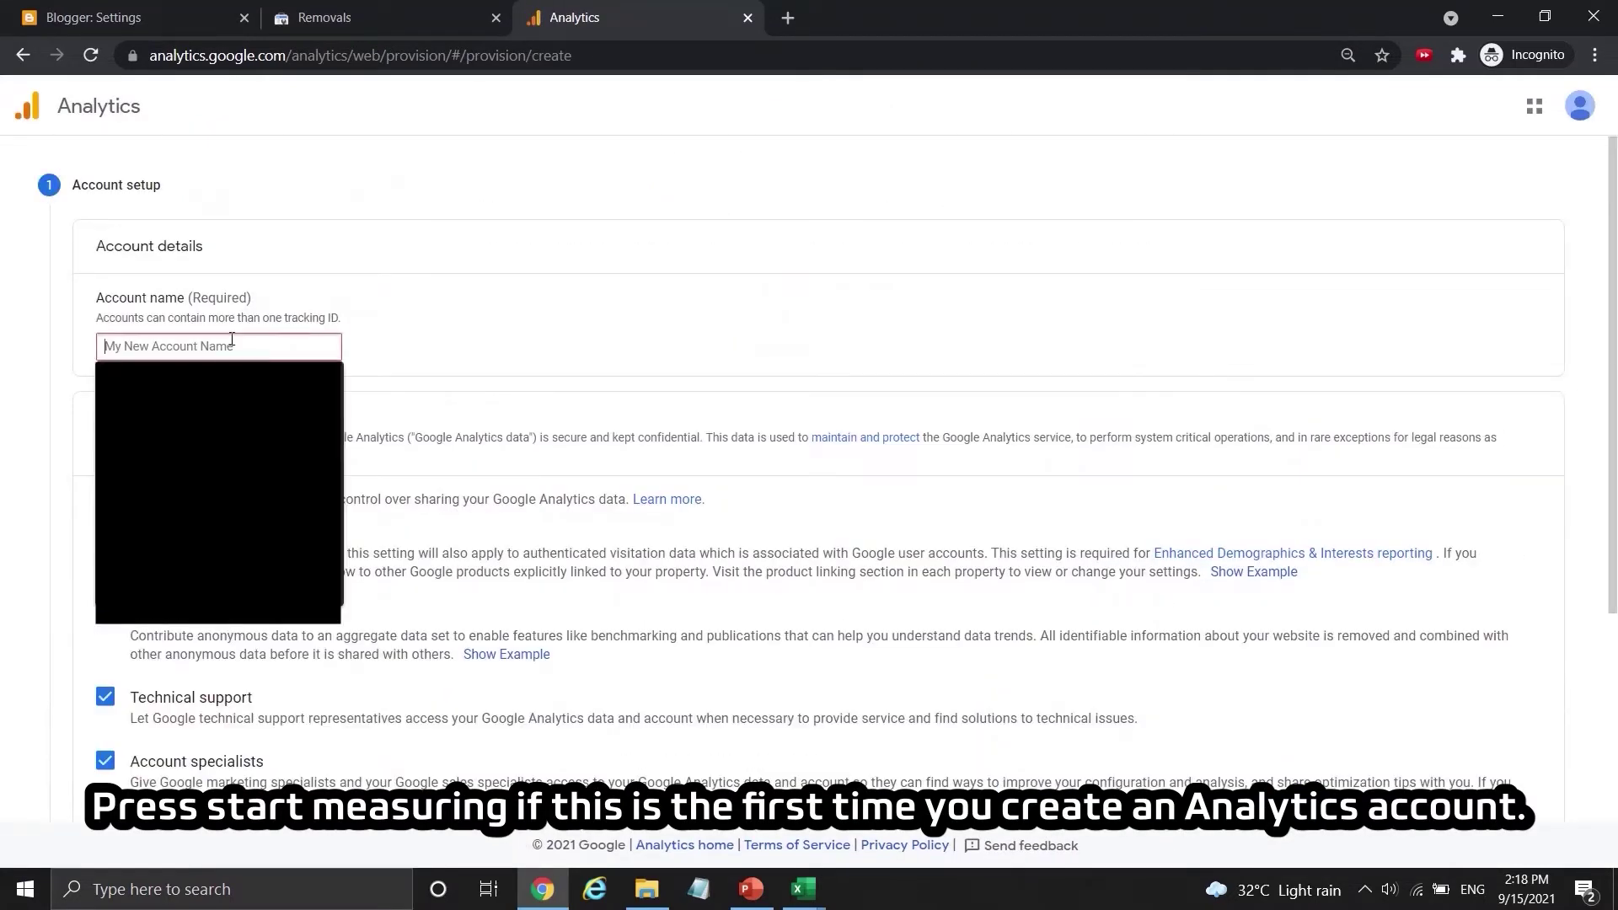
type("Veir")
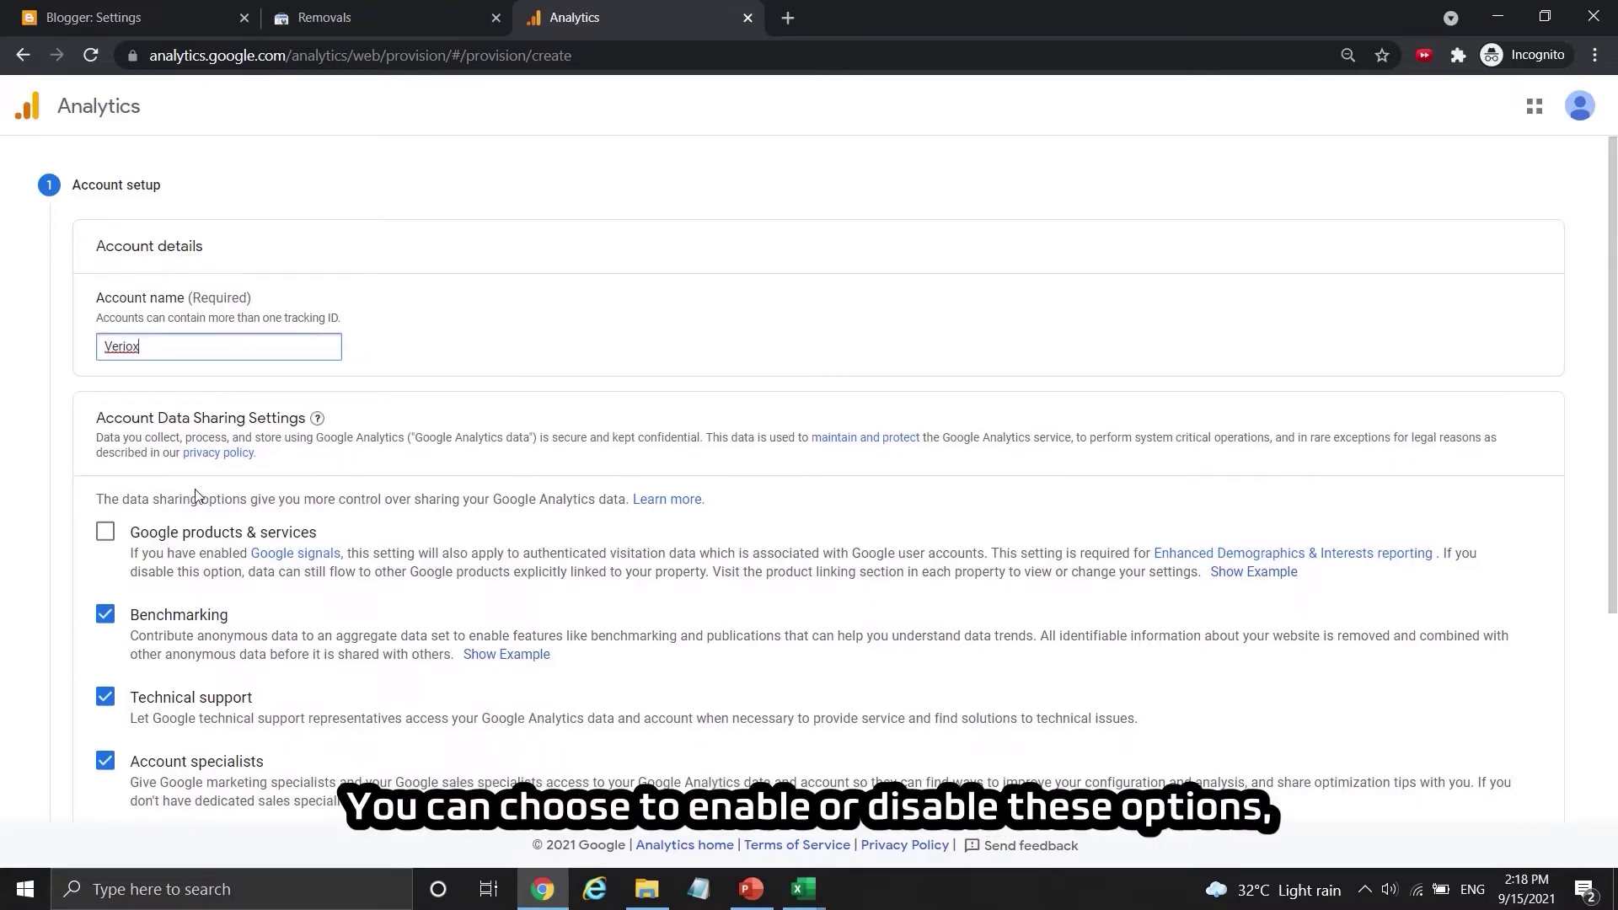
scroll(179, 472, "down", 1)
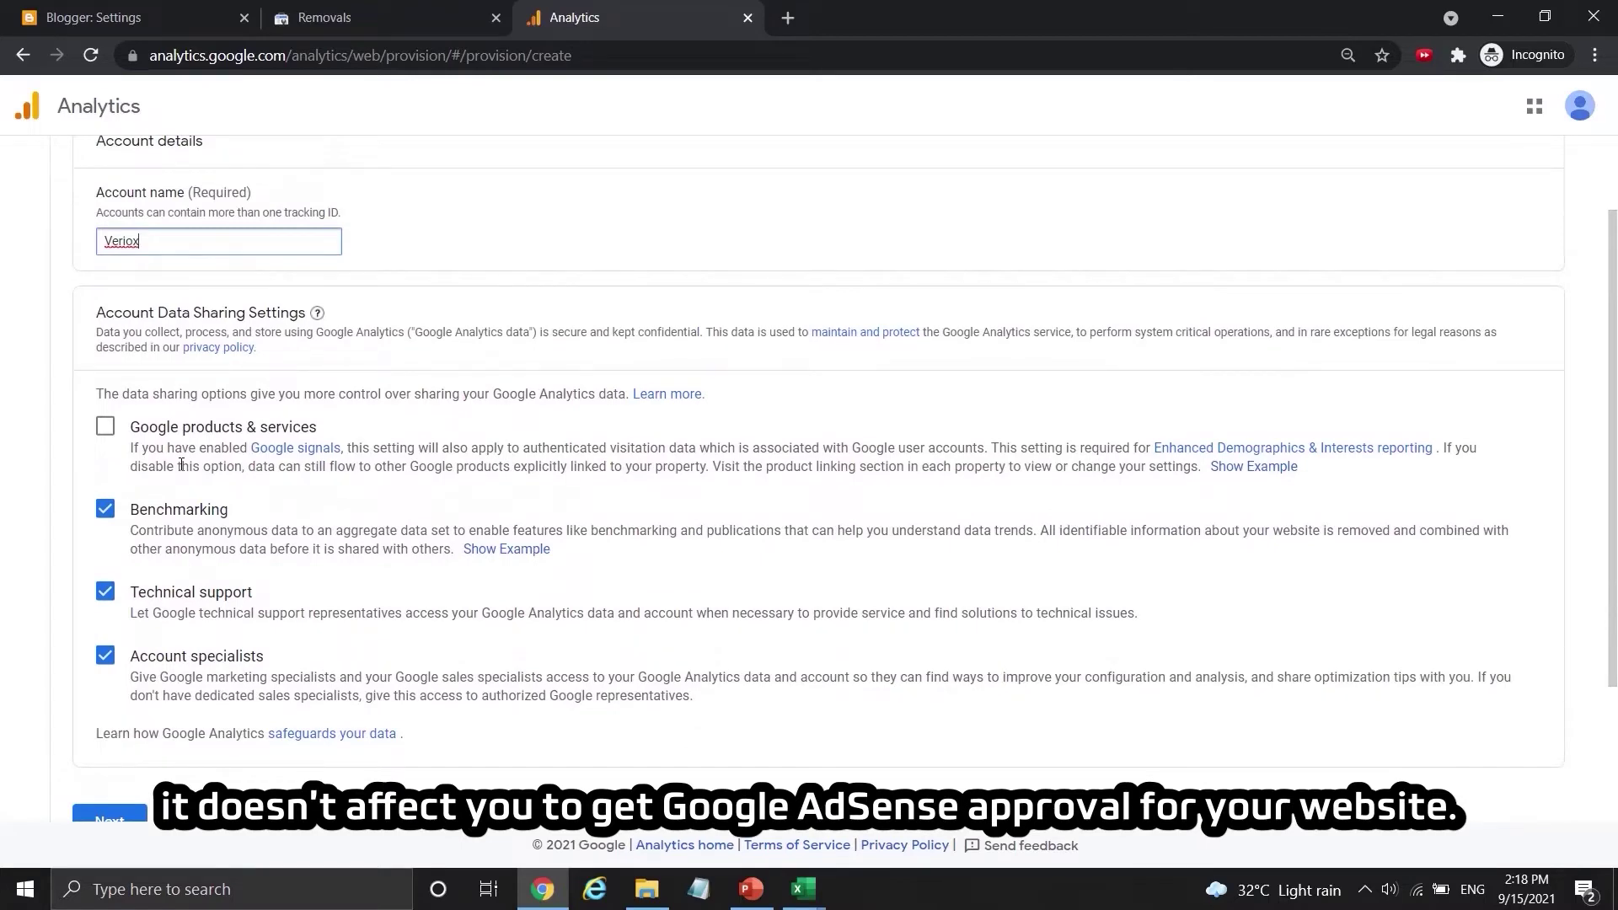
scroll(181, 463, "down", 2)
left_click(110, 622)
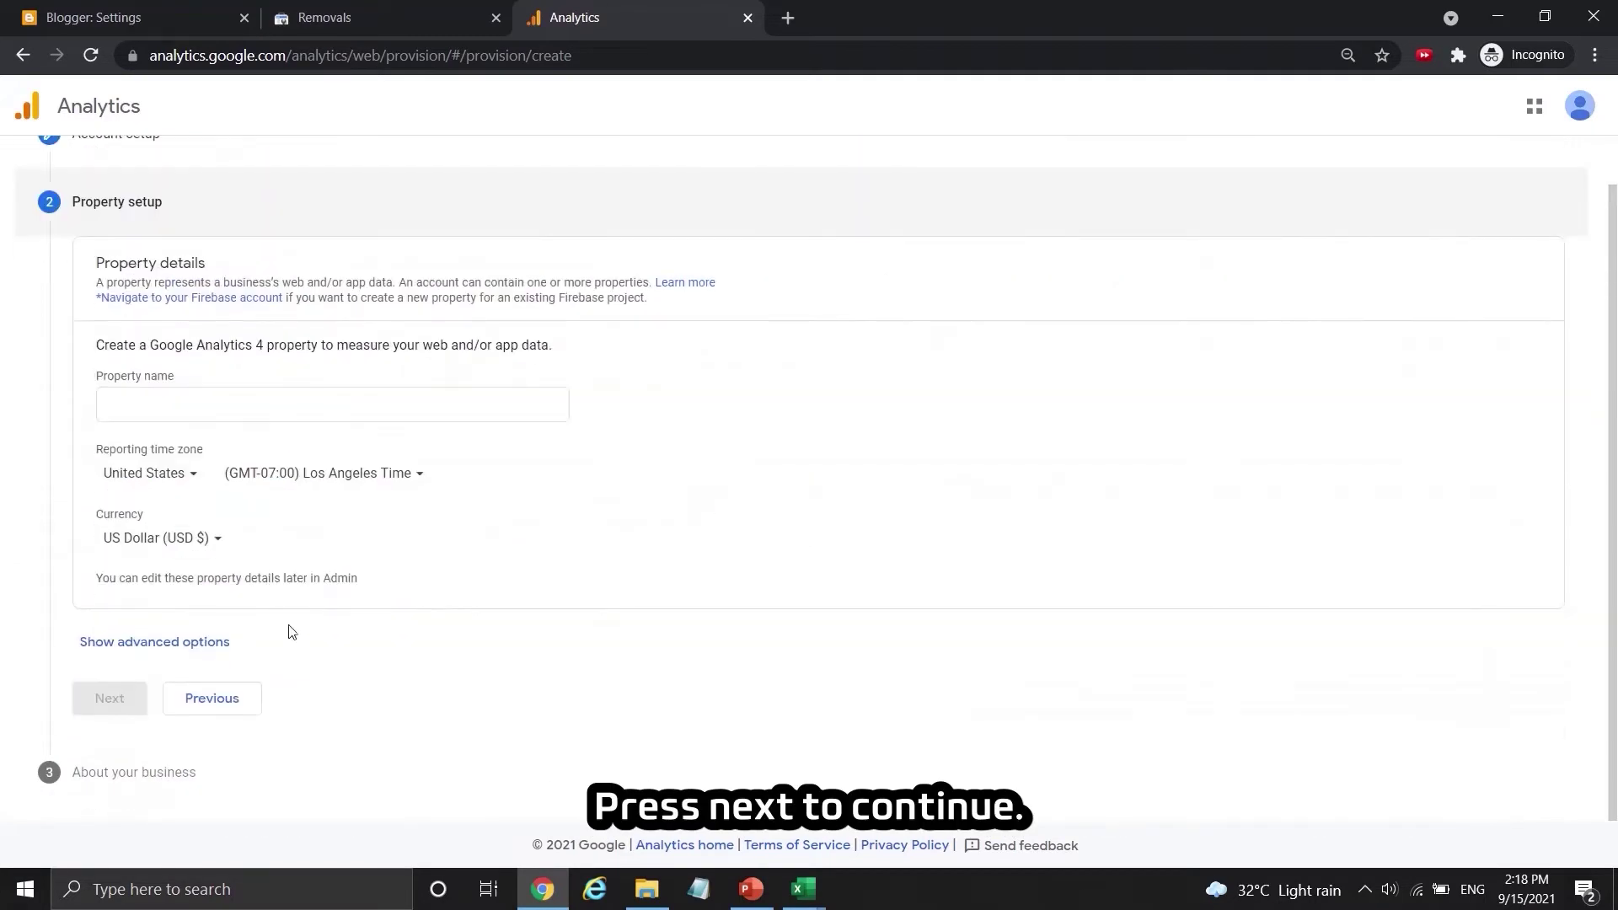
Name the property 'Veriox' and enable creating a Universal Analytics property in advanced options
left_click(204, 397)
type("Veriox")
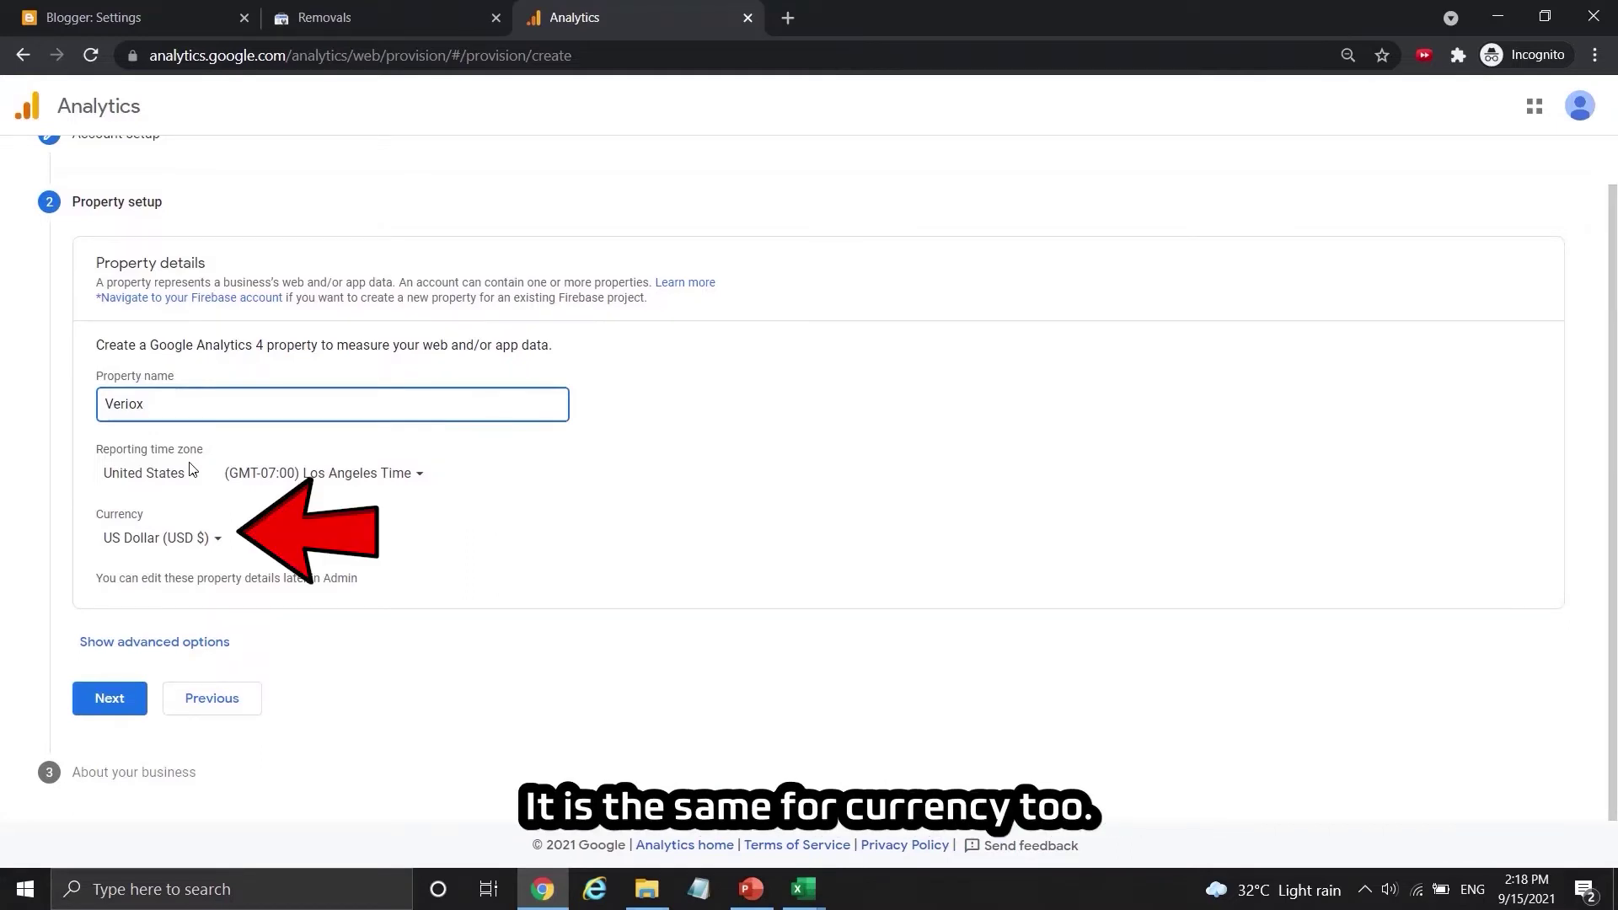
left_click(173, 646)
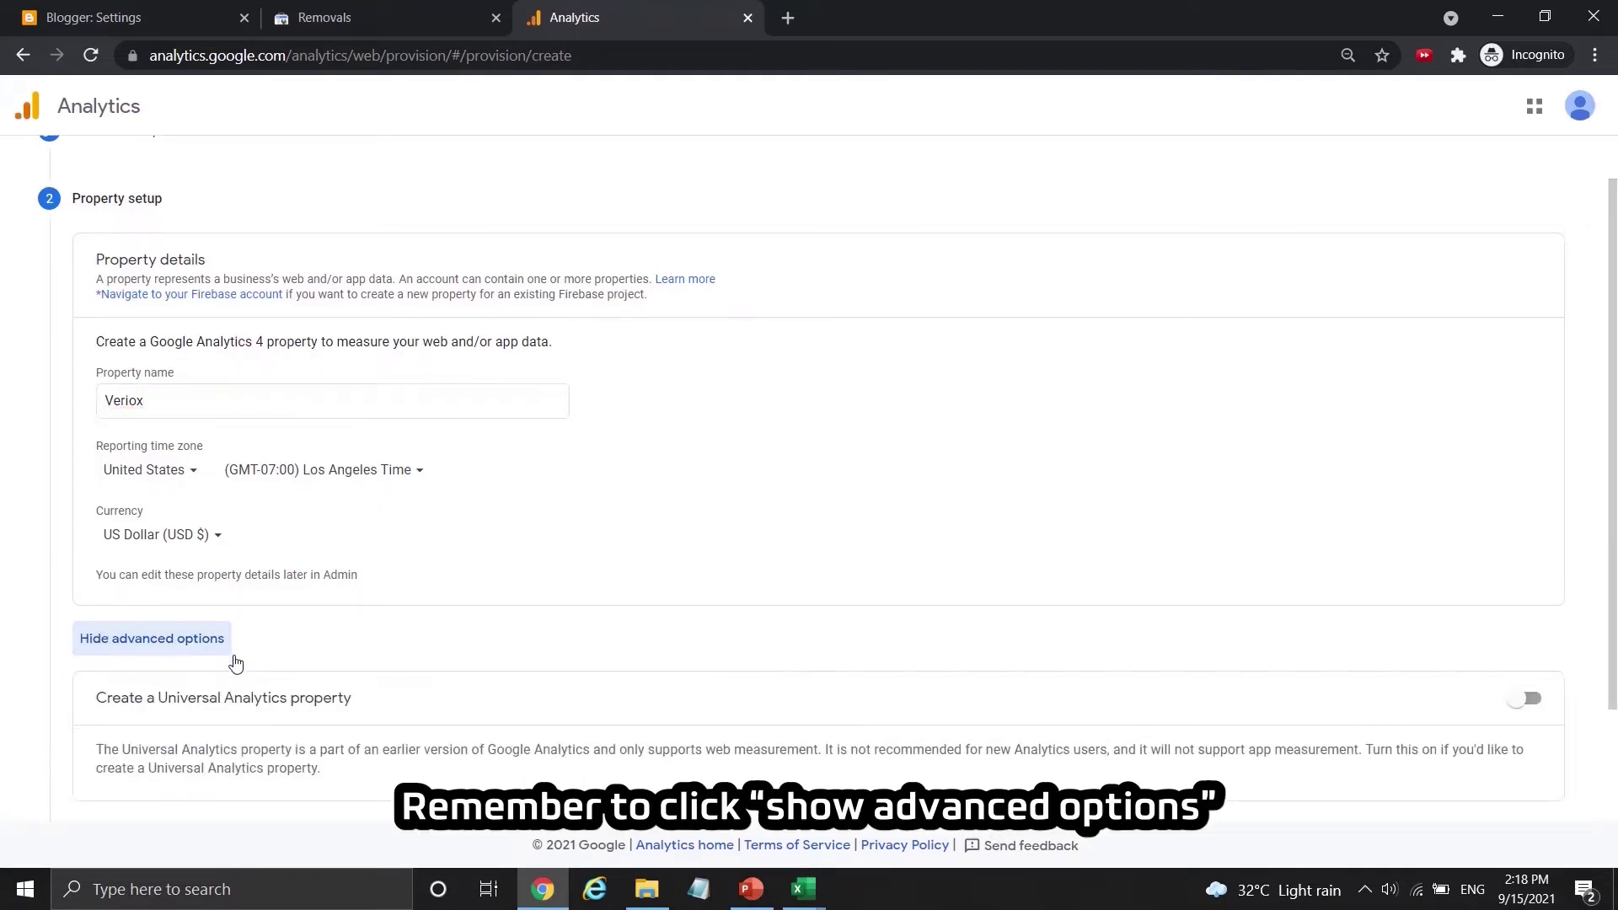
scroll(236, 664, "down", 1)
left_click(1527, 597)
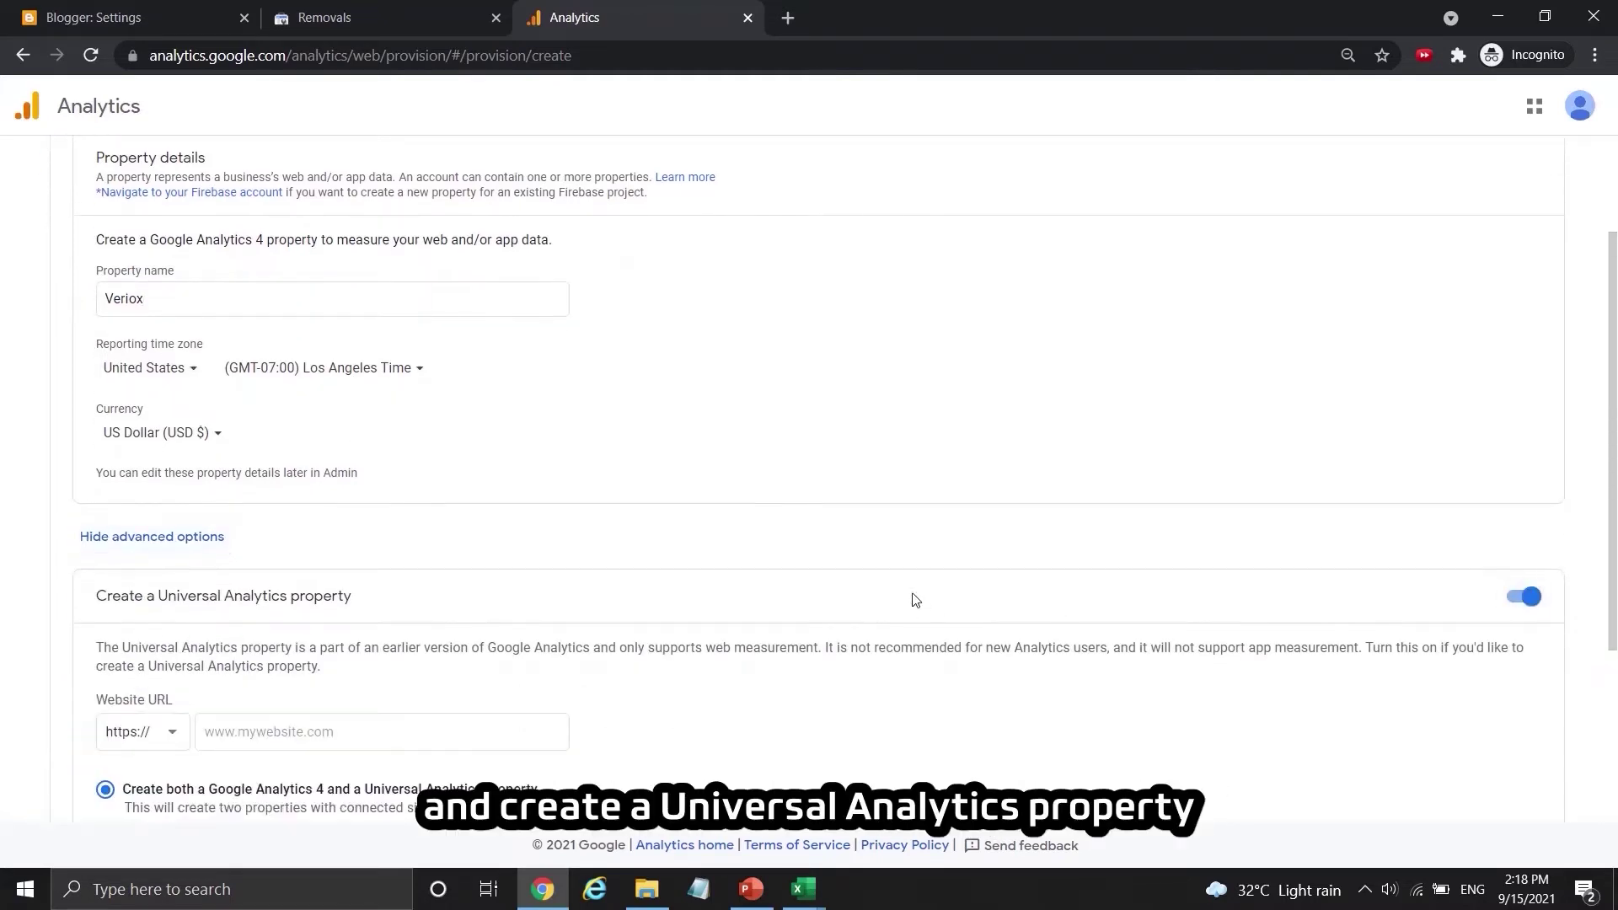
scroll(916, 600, "down", 1)
Set the website URL to the blog address veriox.blogspot.com without the trailing slash, then continue
left_click(118, 17)
right_click(80, 710)
left_click(152, 657)
left_click(574, 17)
key("ctrl+v")
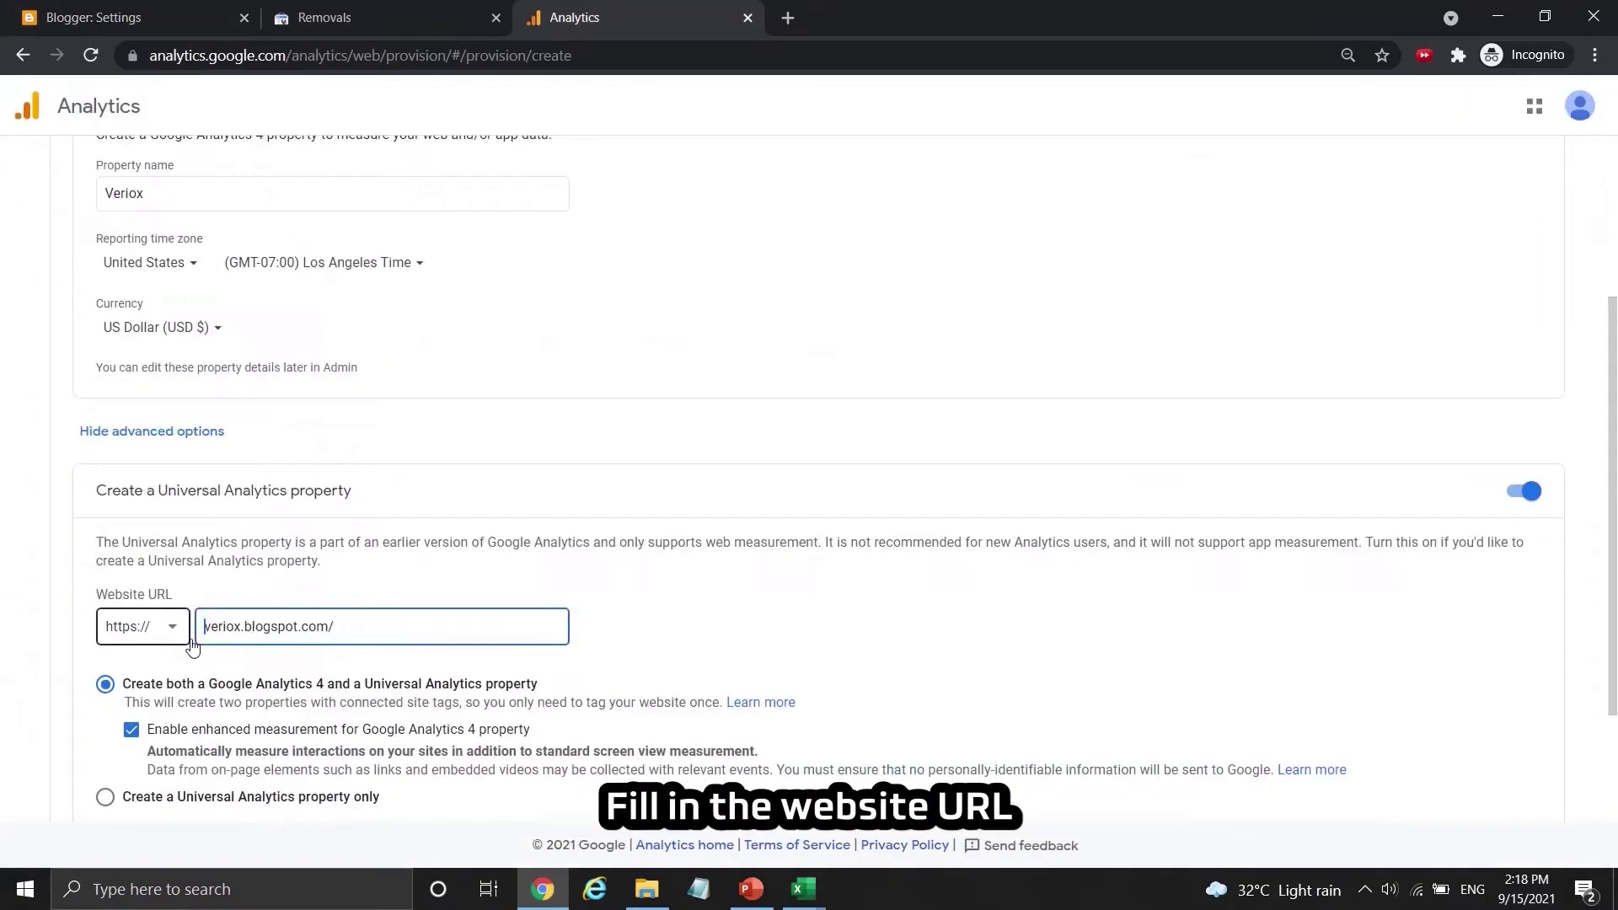
left_click(474, 626)
key("BackSpace")
scroll(480, 636, "down", 1)
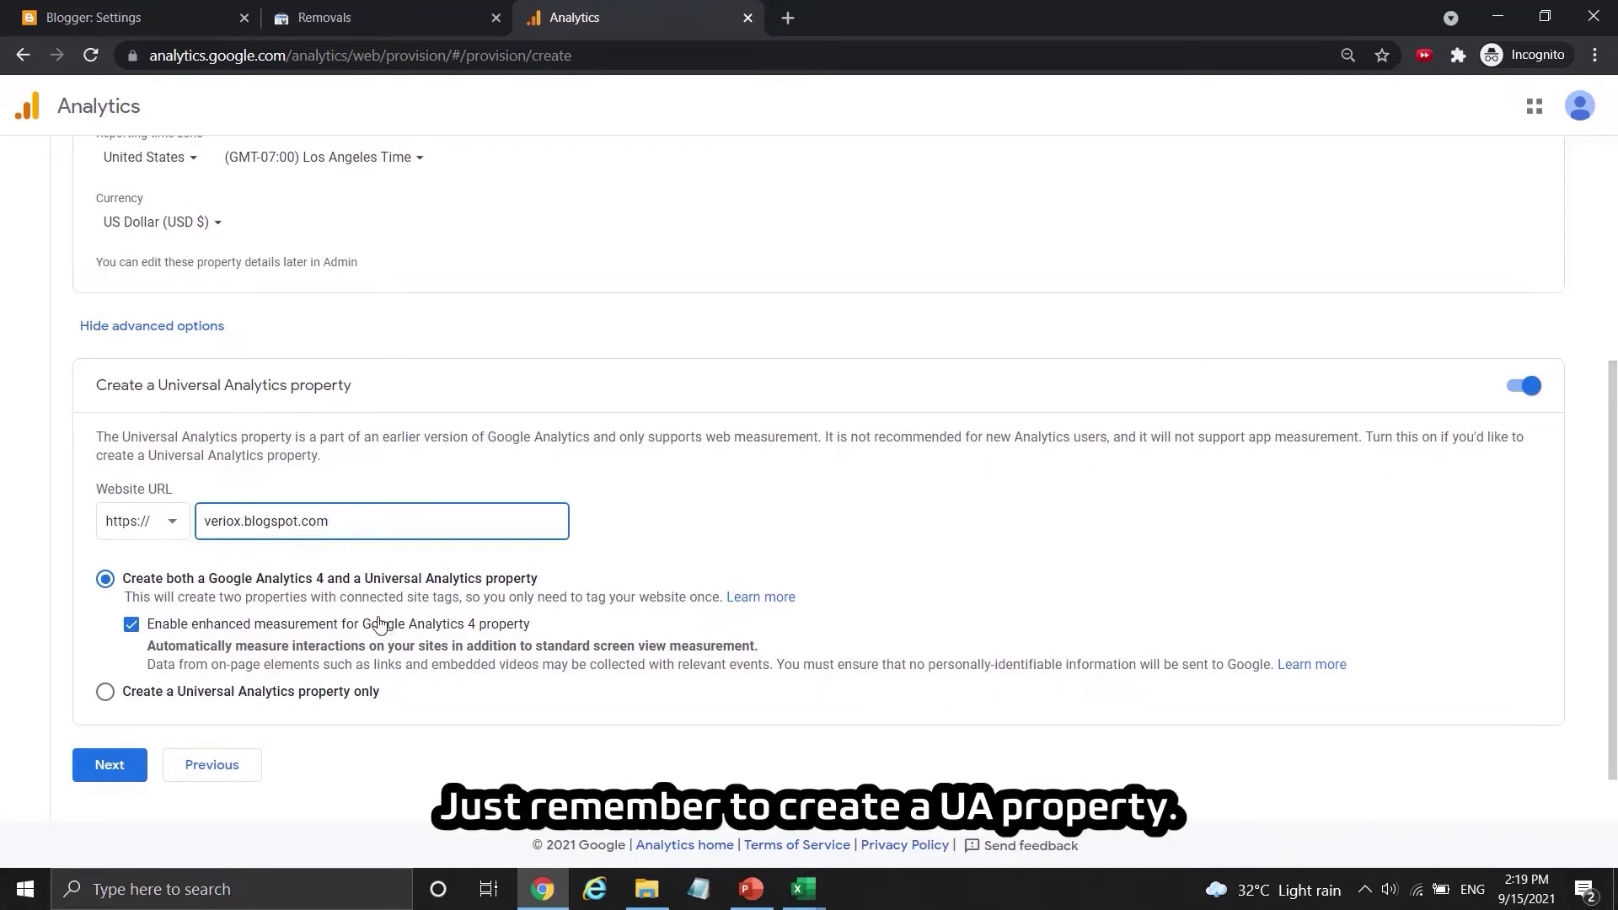
left_click(109, 769)
Choose Finance as the industry category and tick measuring customer engagement
left_click(148, 238)
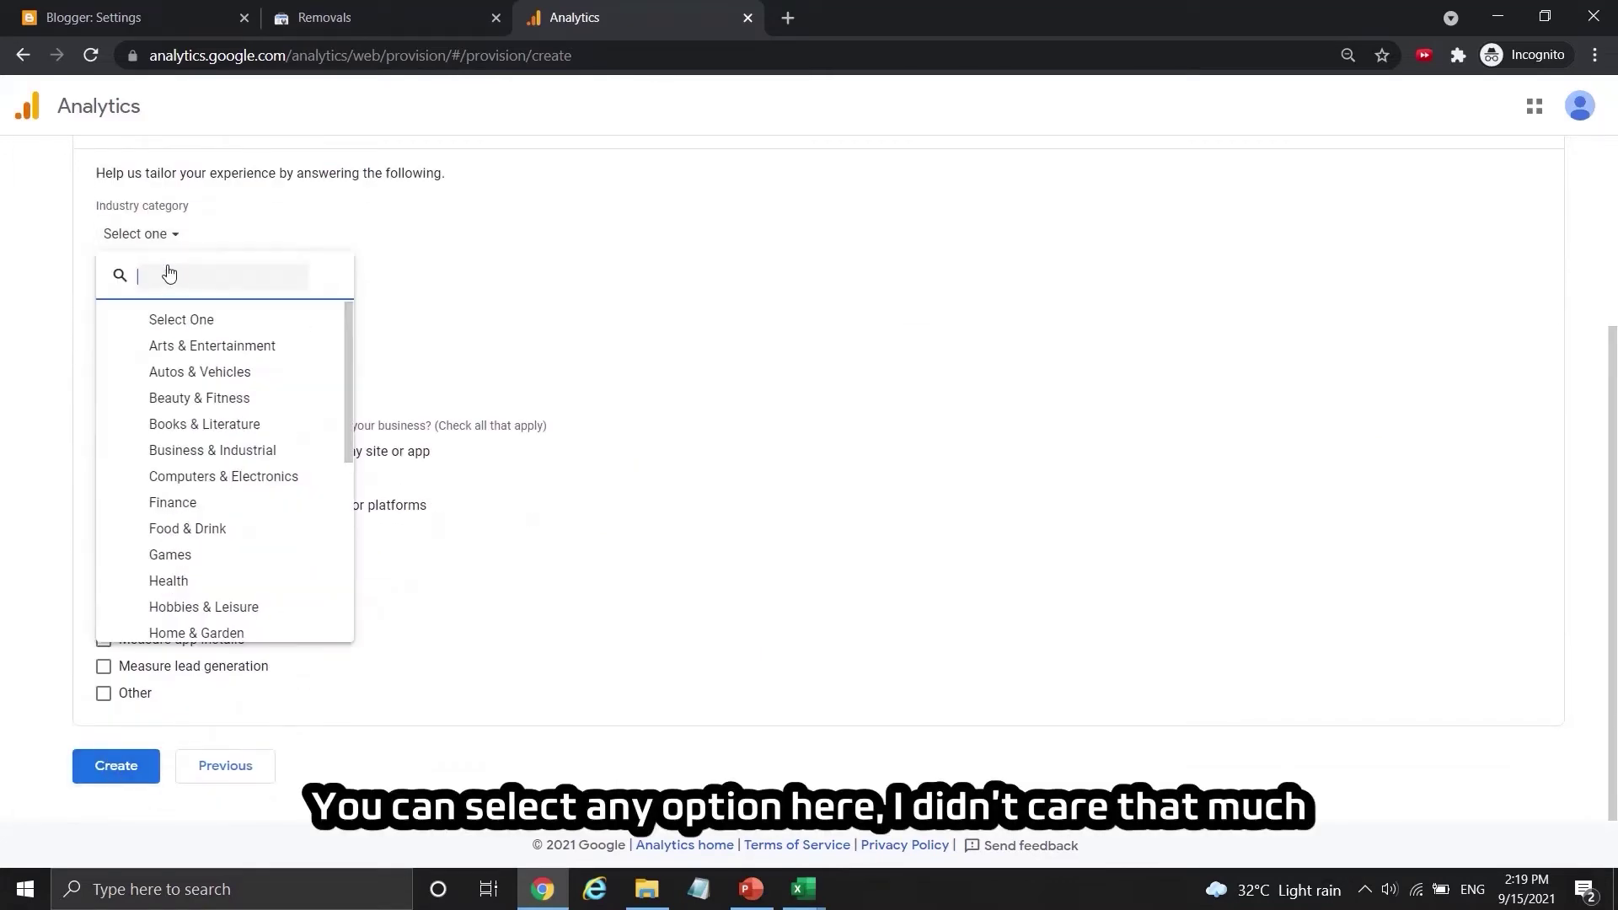
left_click(139, 504)
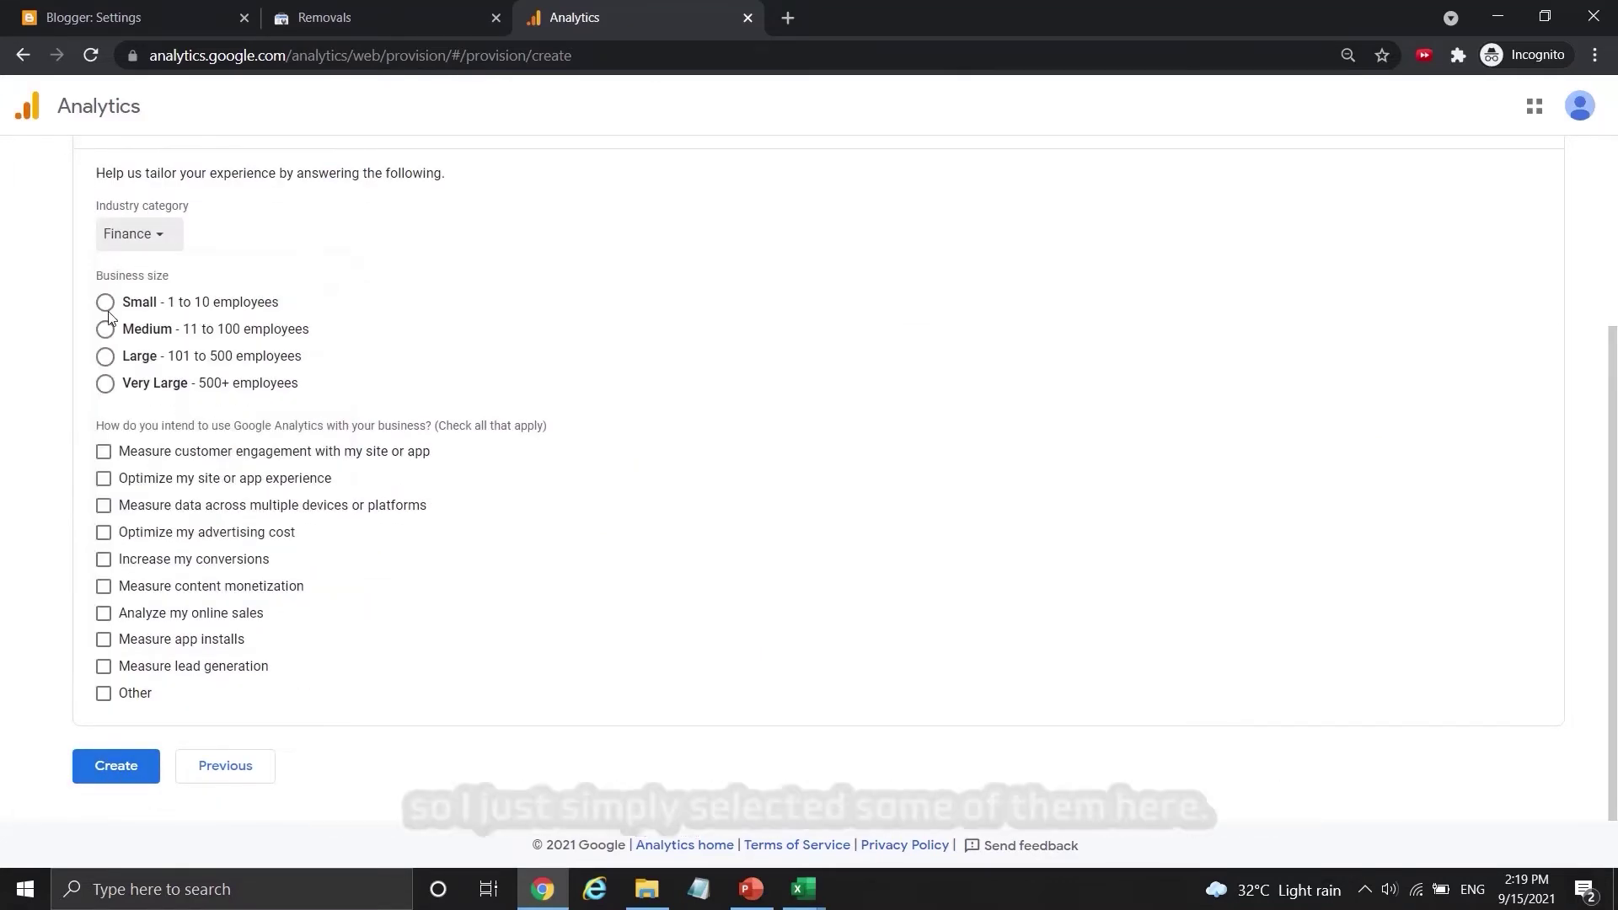
left_click(105, 453)
Create the account, accepting the data processing terms and terms of service
left_click(127, 769)
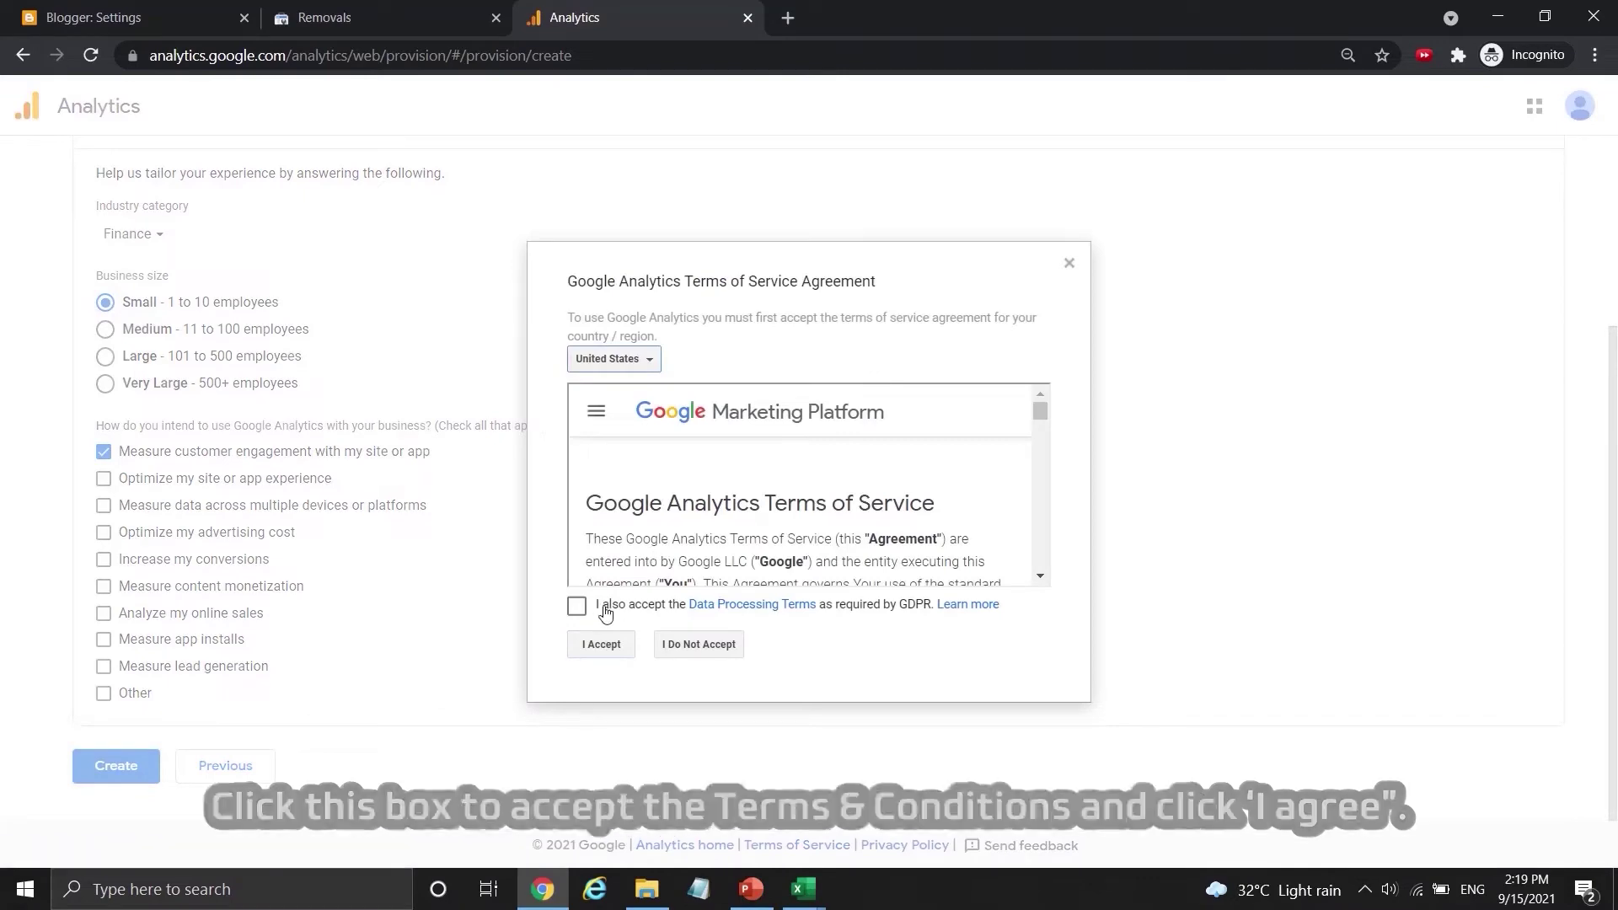
left_click(578, 606)
scroll(1025, 406, "down", 20)
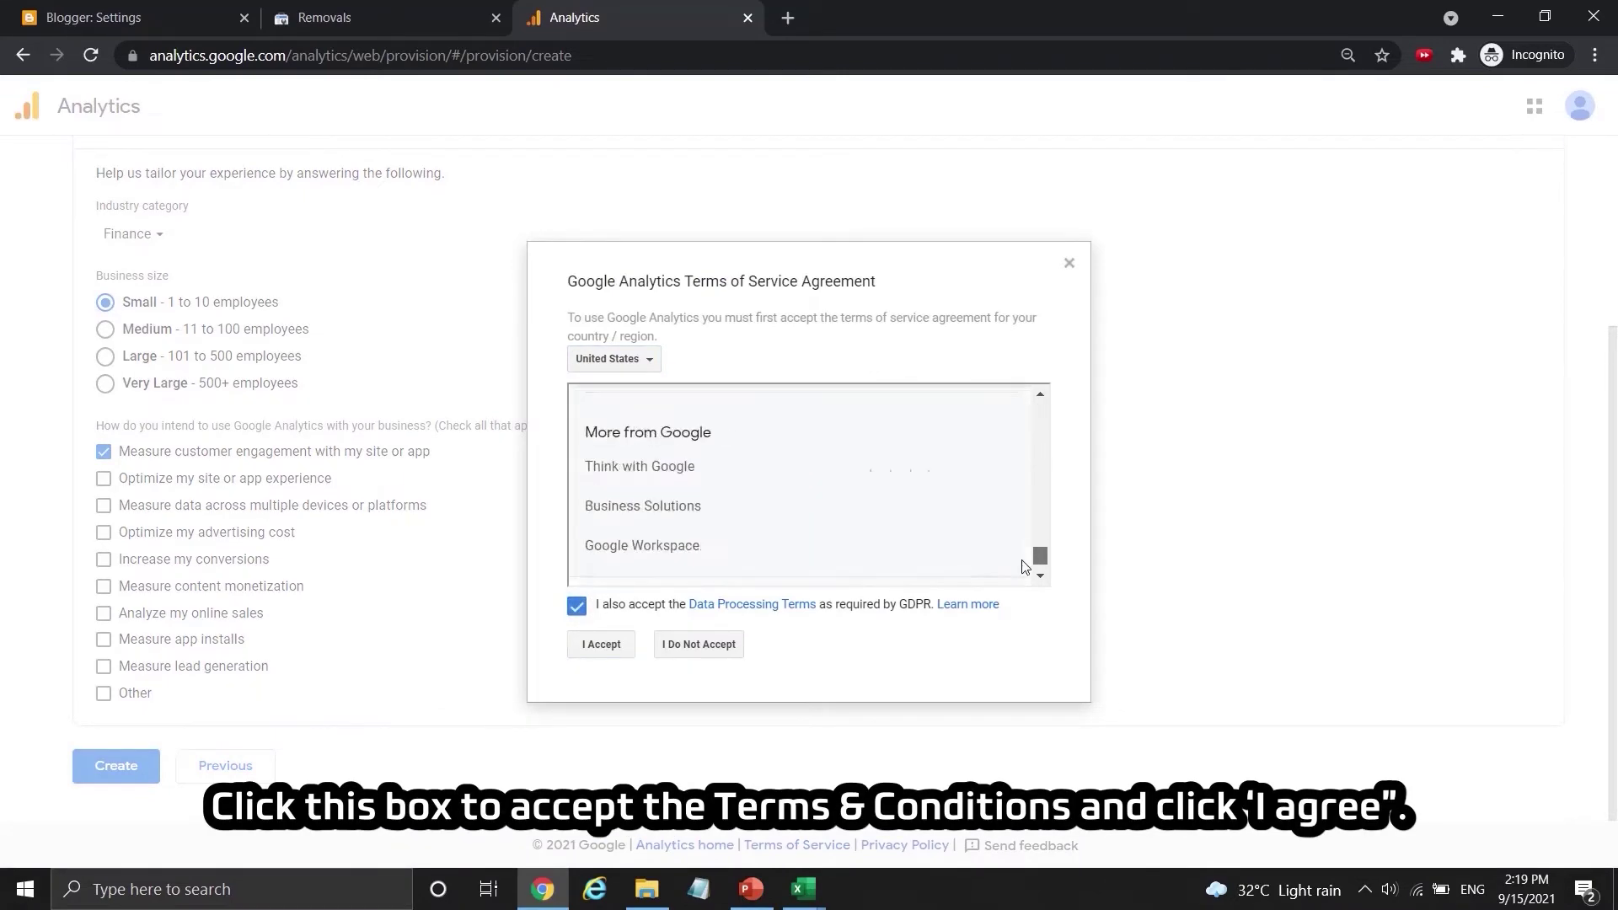
left_click(603, 644)
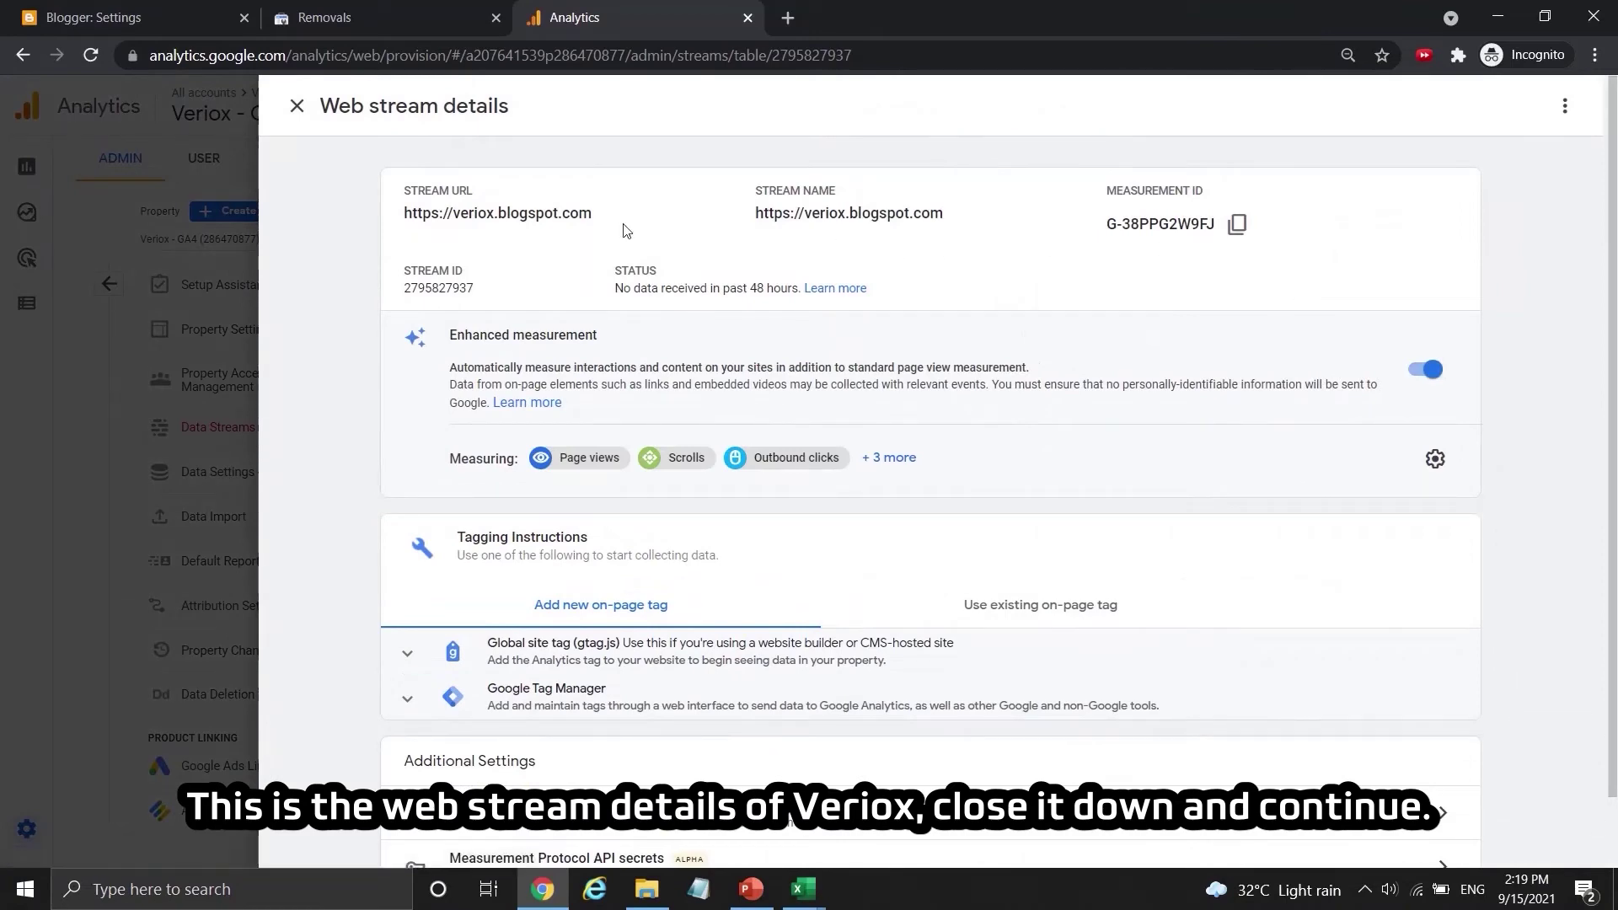
Close the web stream details and save the email communication preferences
left_click(294, 106)
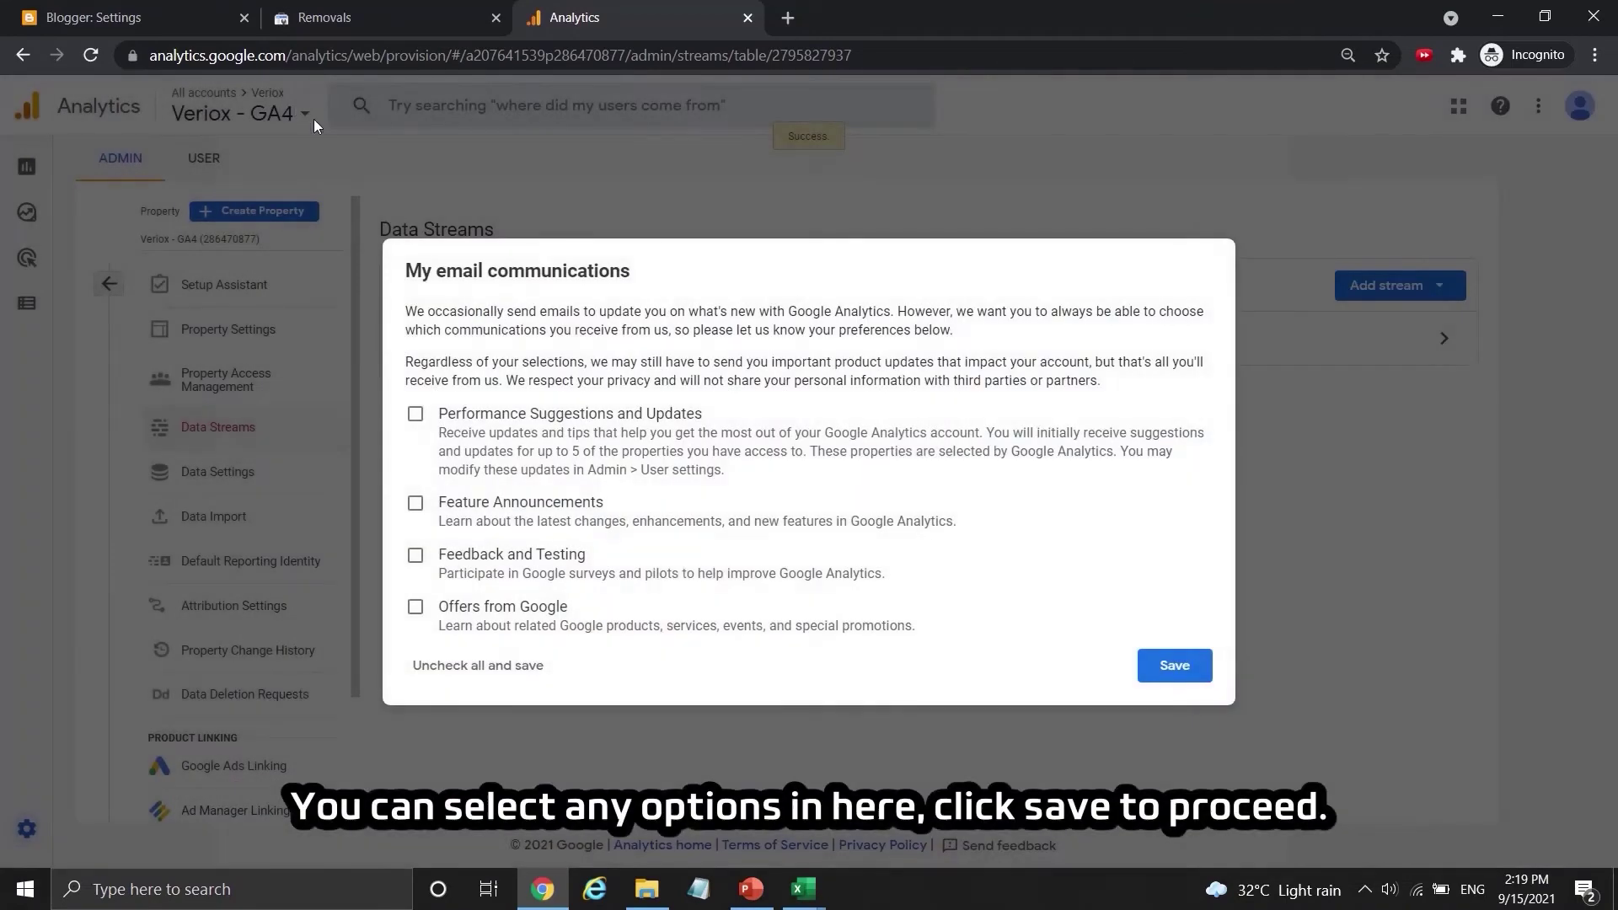
left_click(1163, 668)
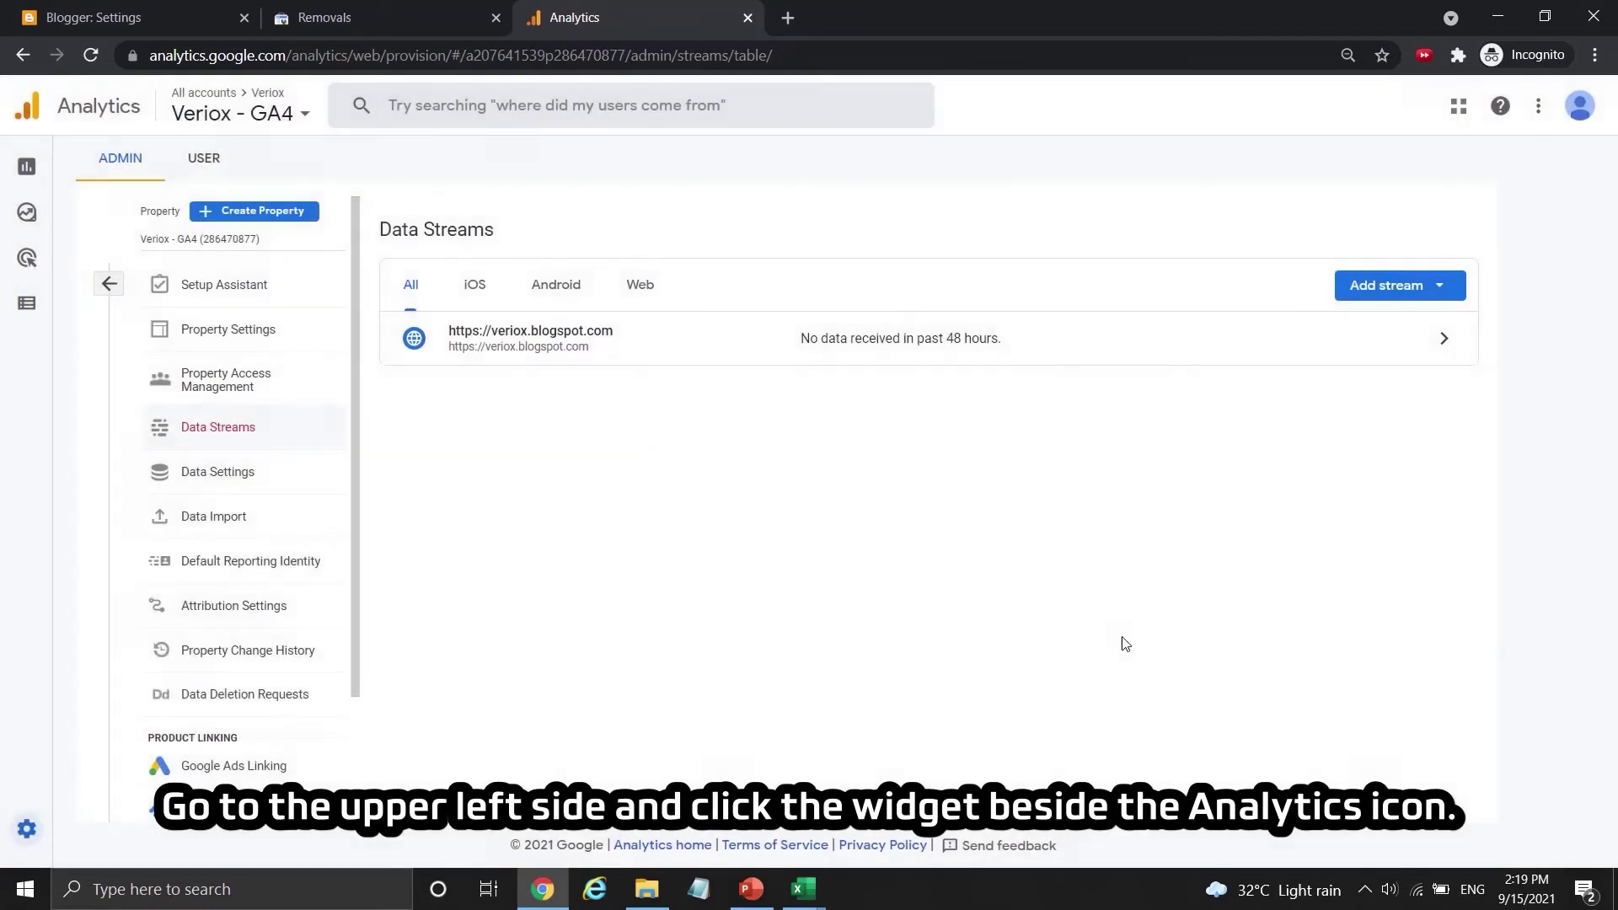
left_click(271, 123)
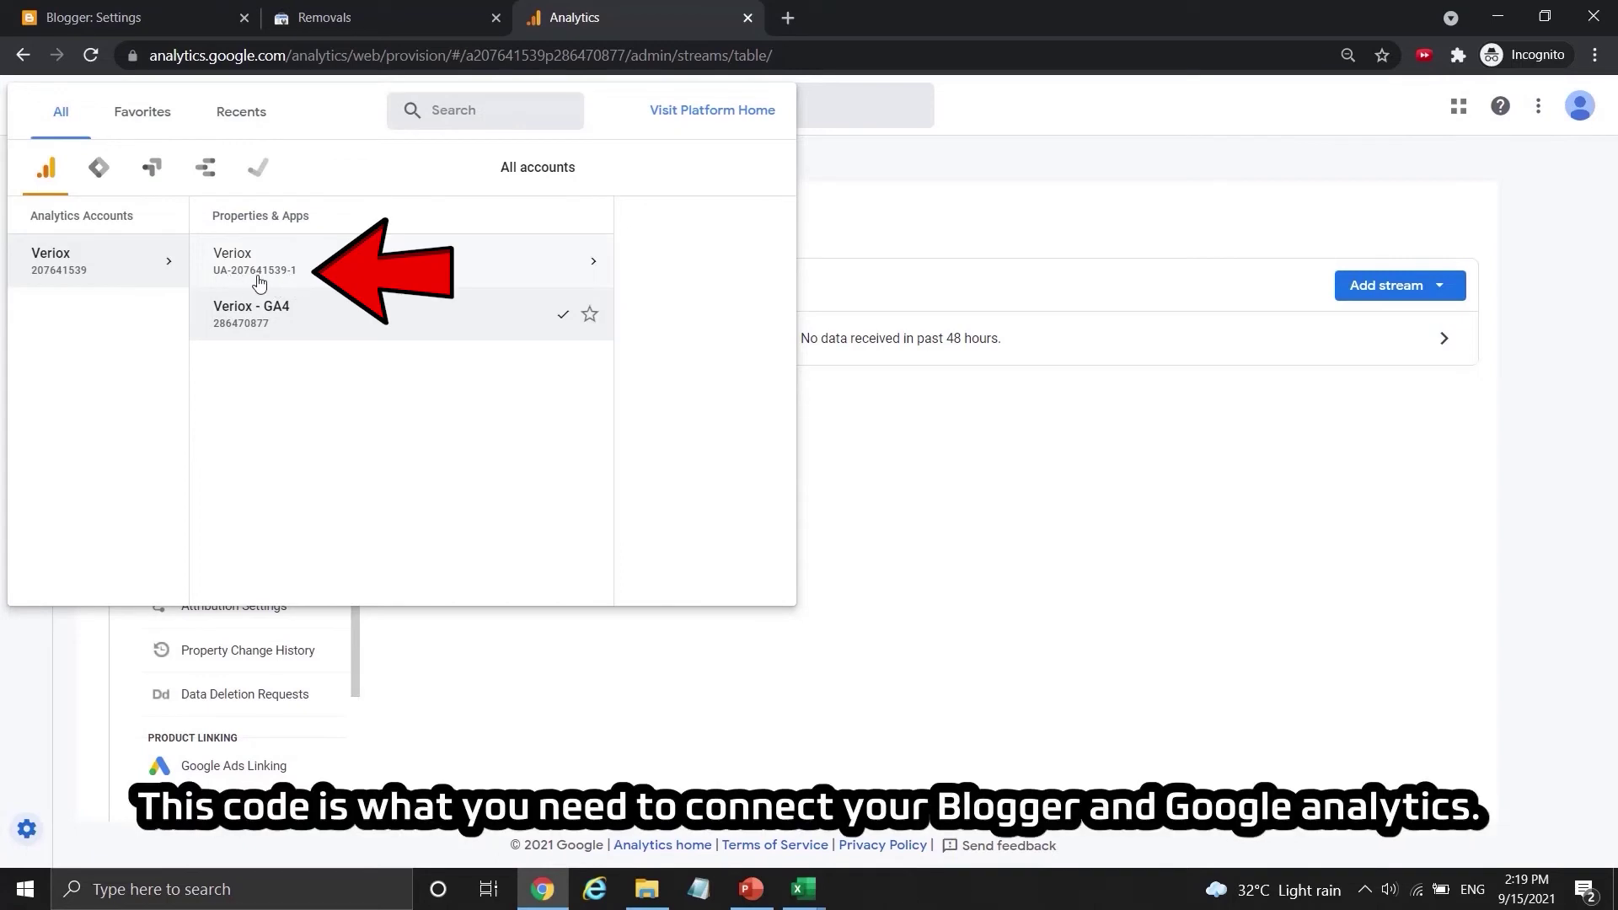
Switch to the Veriox Universal Analytics All Web Site Data view and copy its tracking ID from Property Settings
left_click(285, 279)
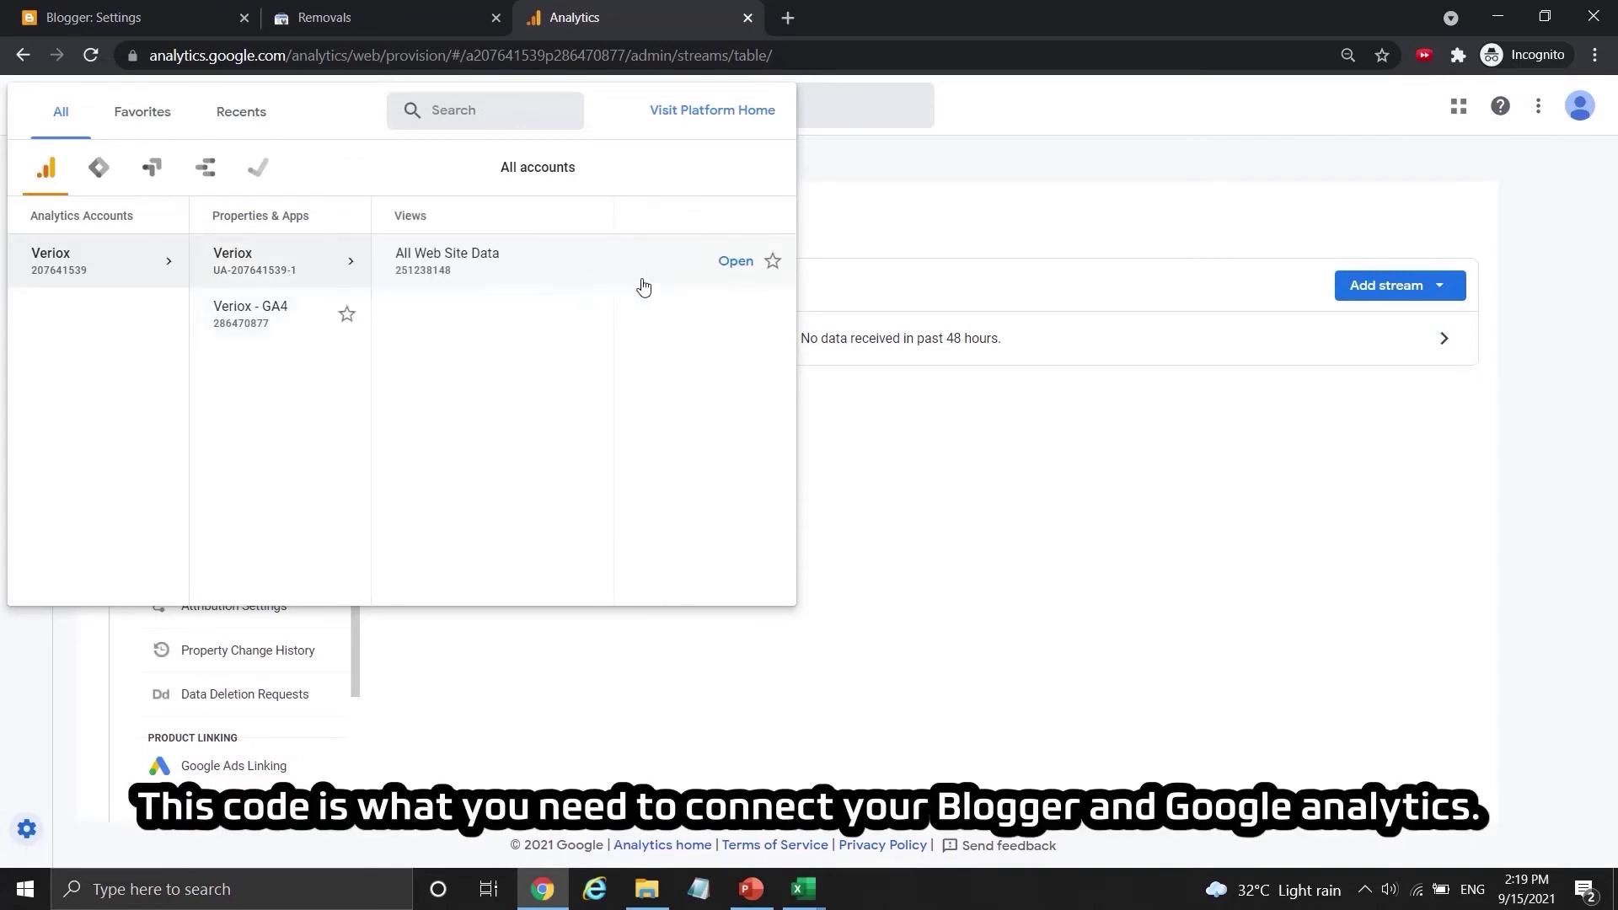
left_click(594, 262)
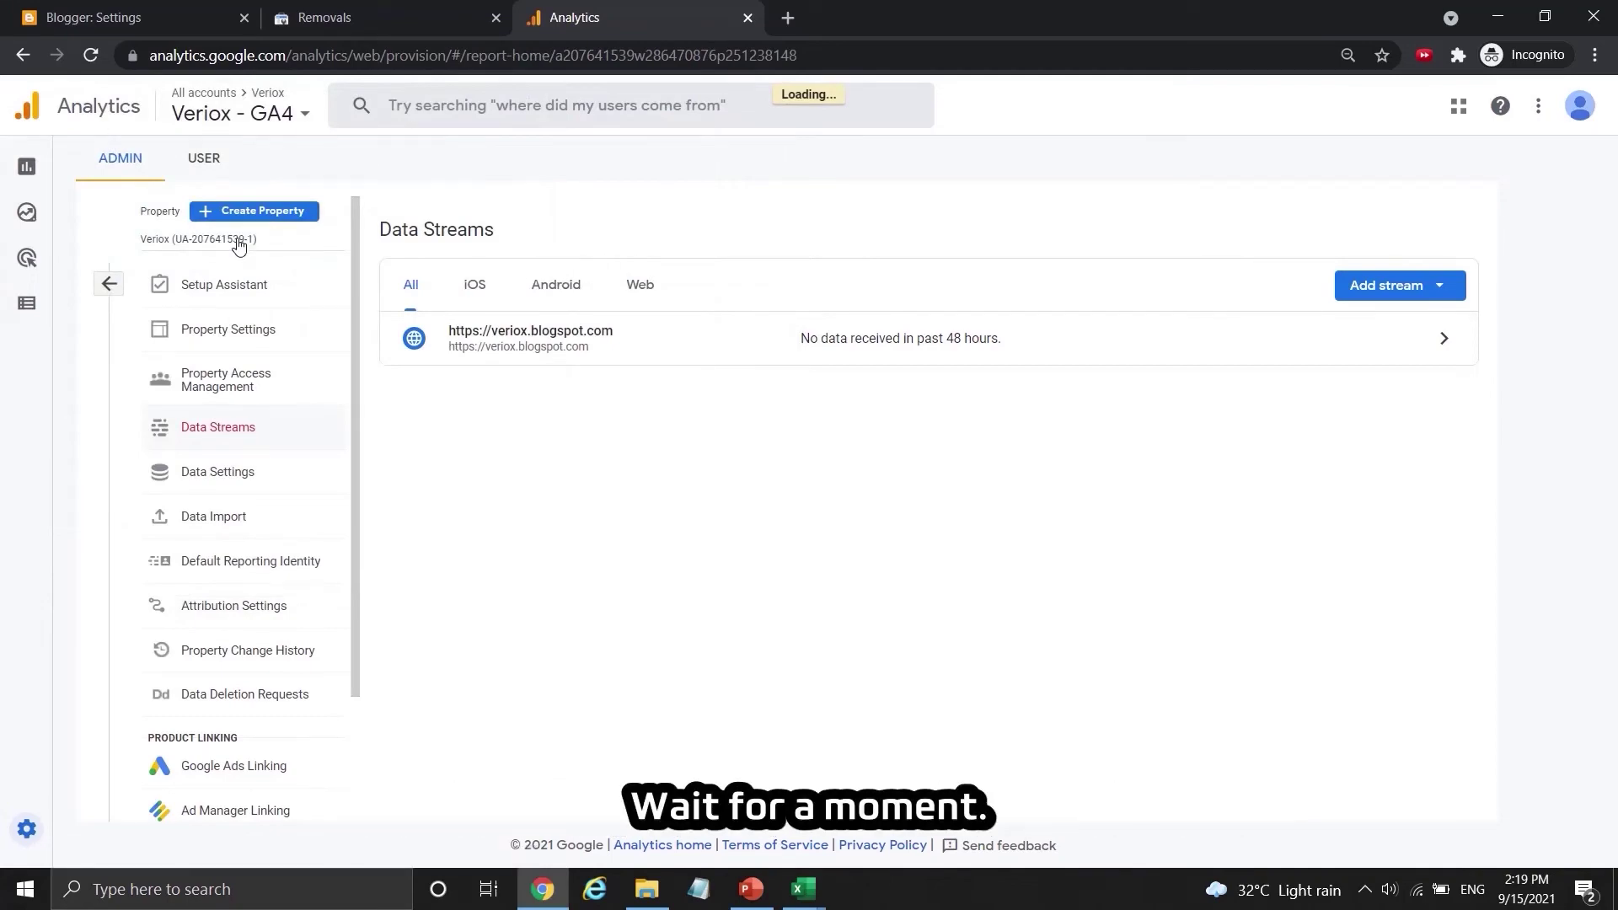
scroll(742, 624, "down", 10)
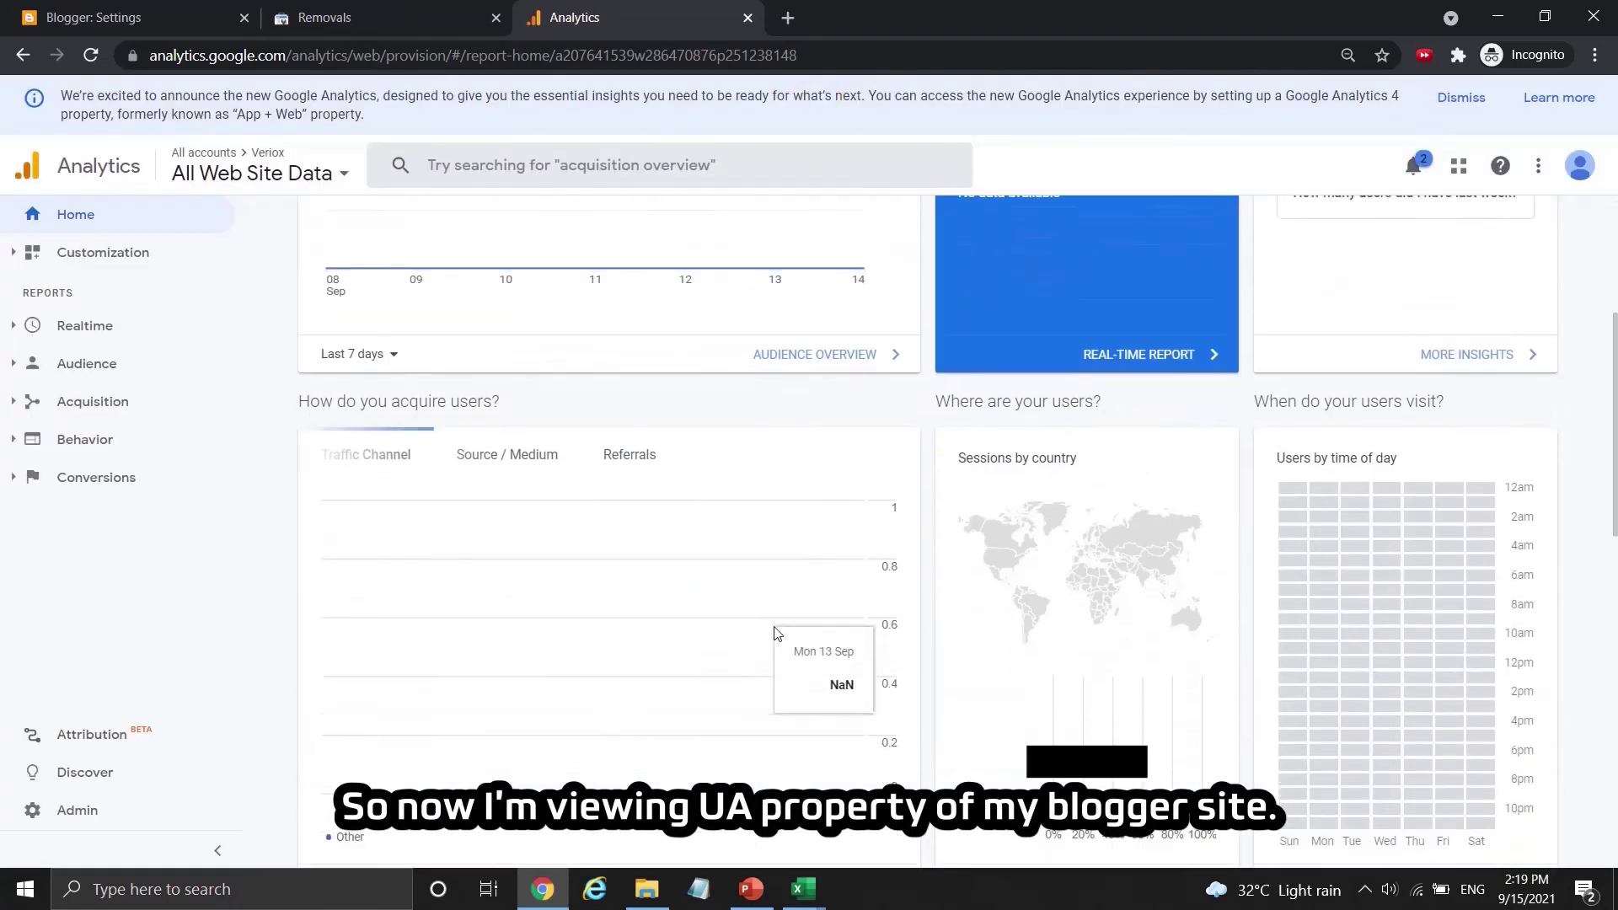
scroll(741, 624, "up", 7)
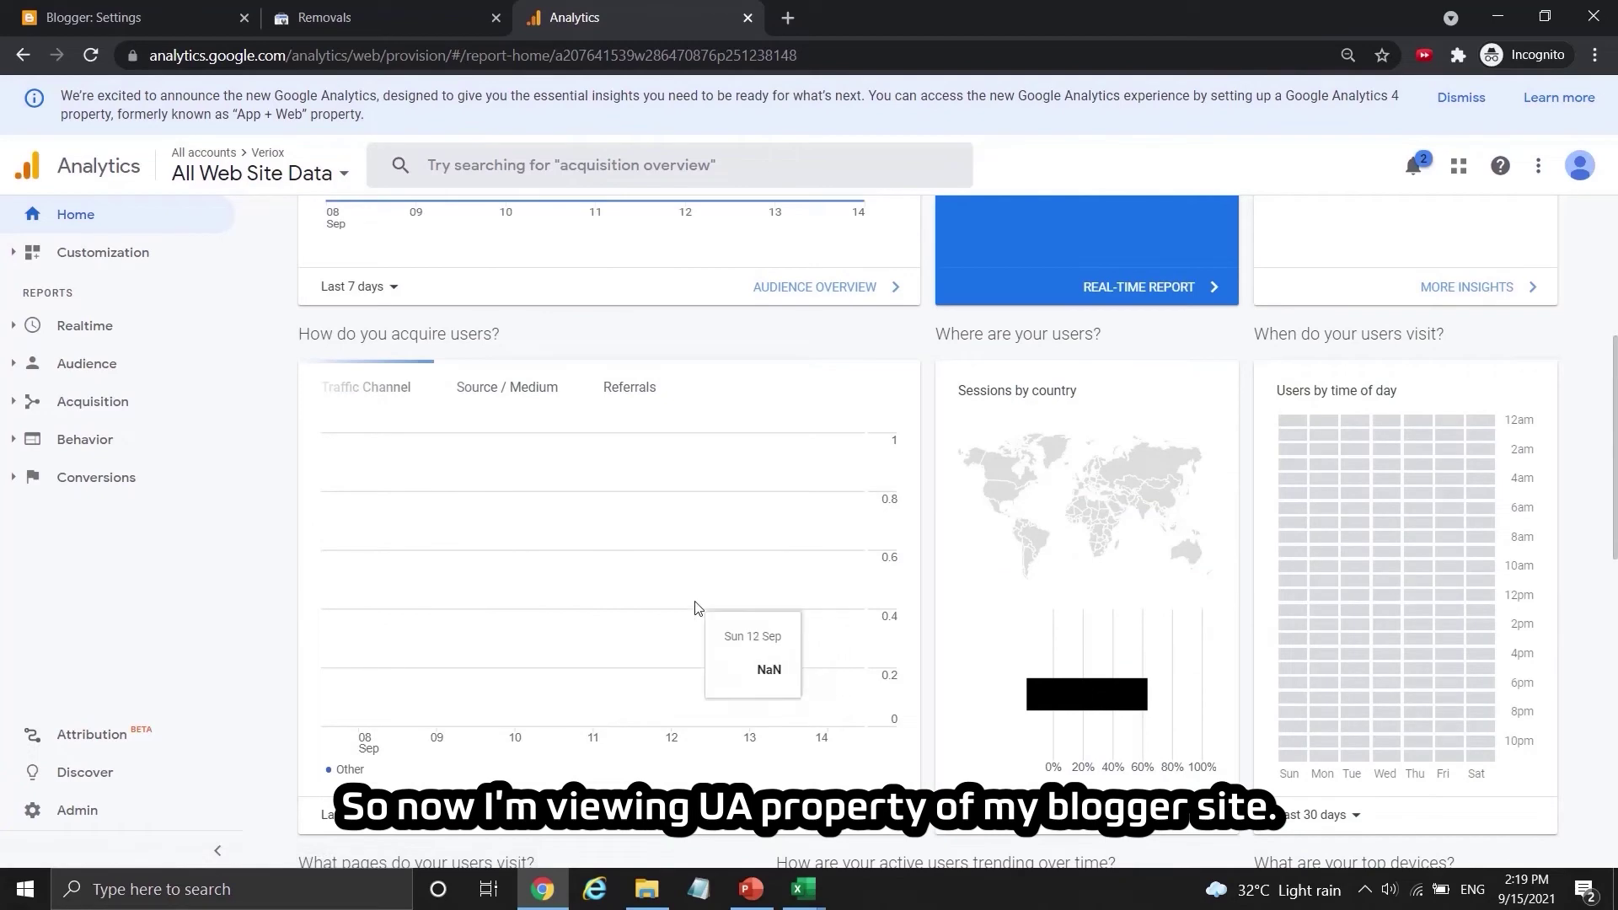
left_click(82, 811)
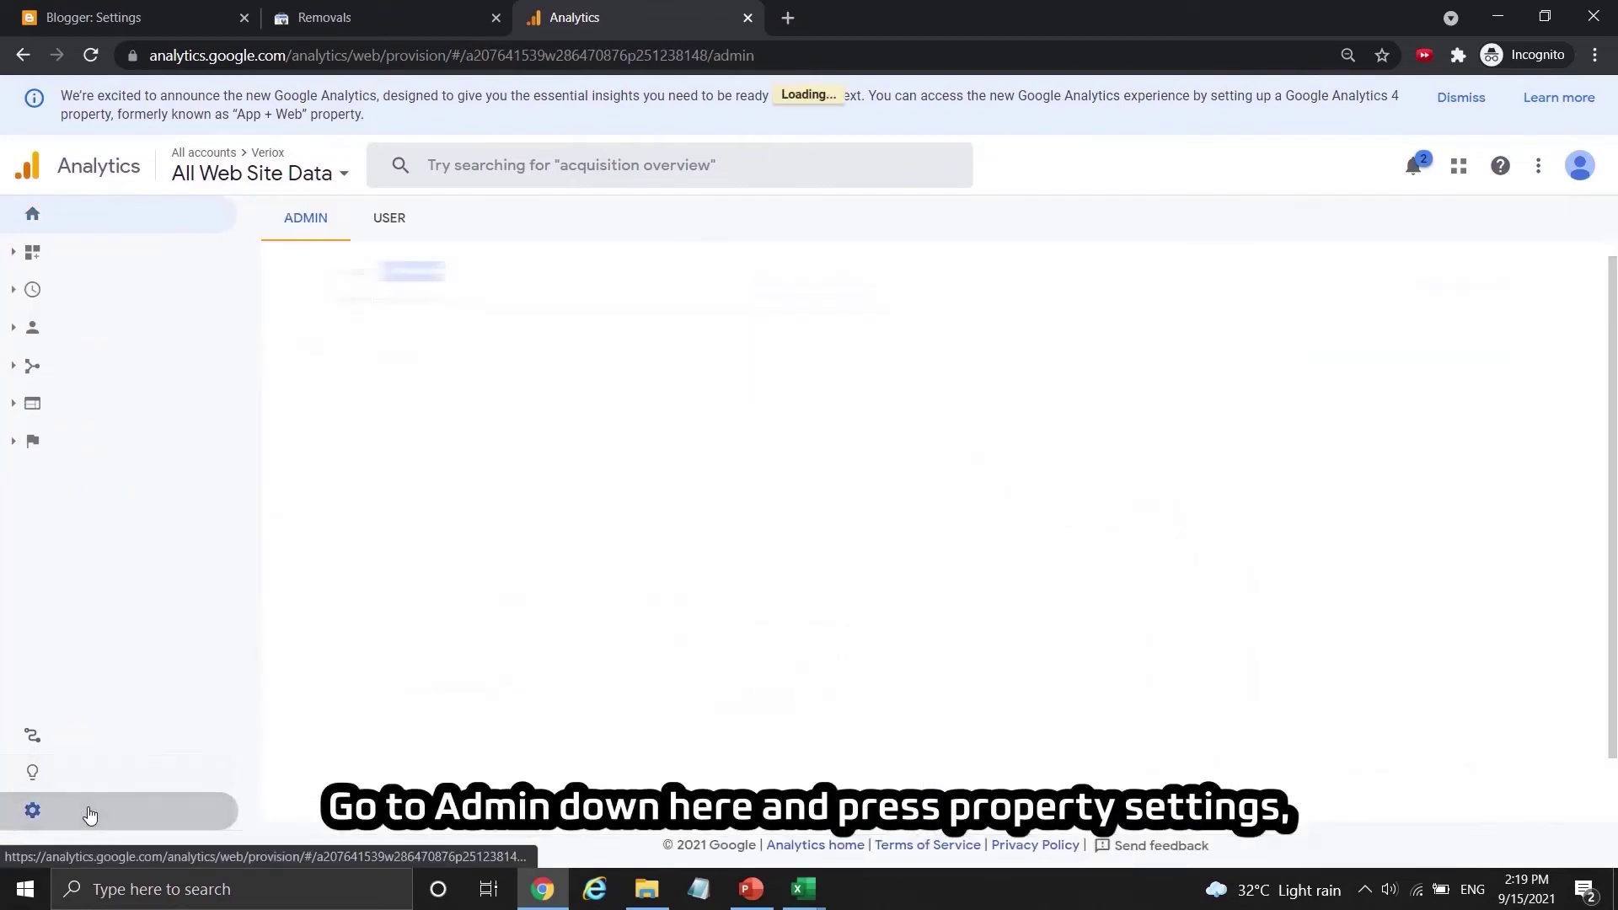
left_click(702, 388)
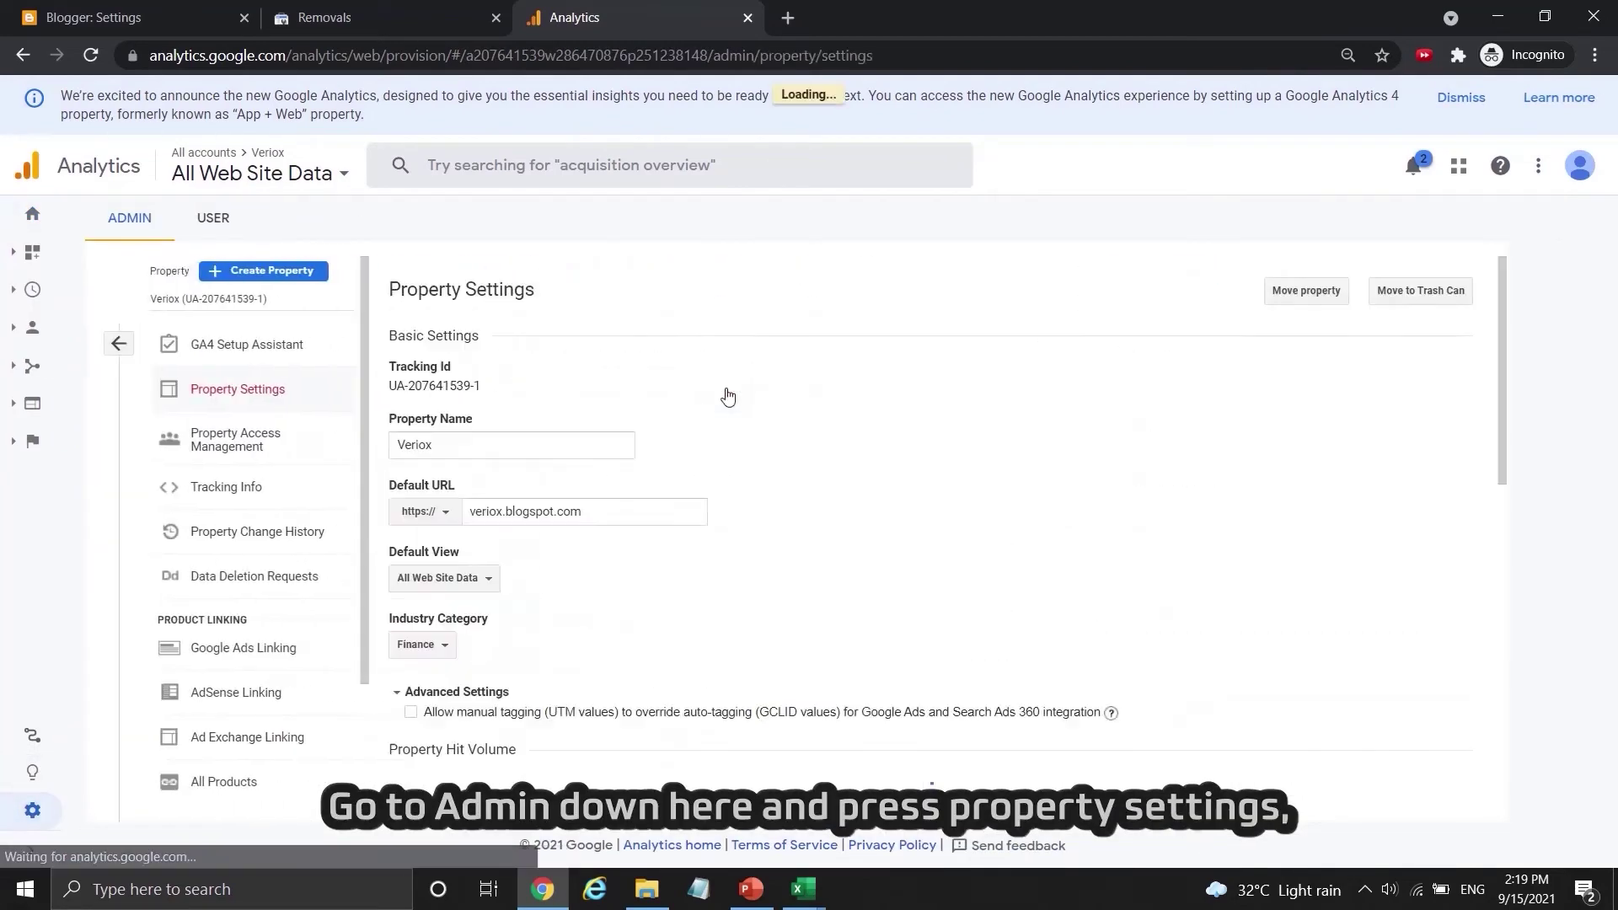
triple_click(506, 389)
Paste the tracking ID into Blogger's Google Analytics Property ID setting and save it
left_click(169, 18)
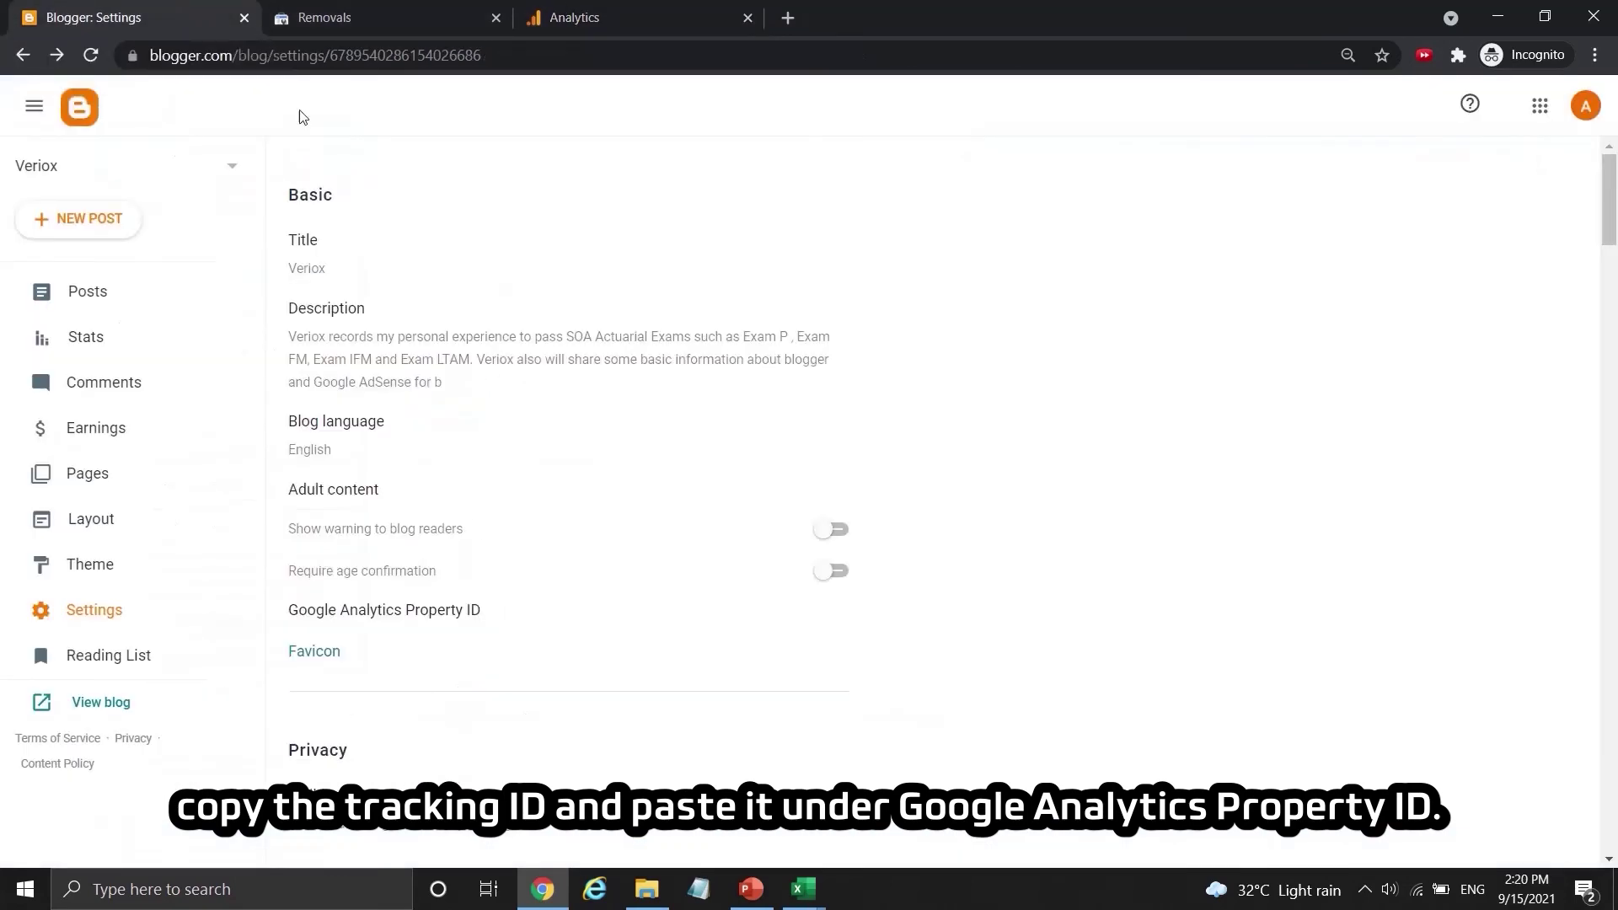
left_click(395, 615)
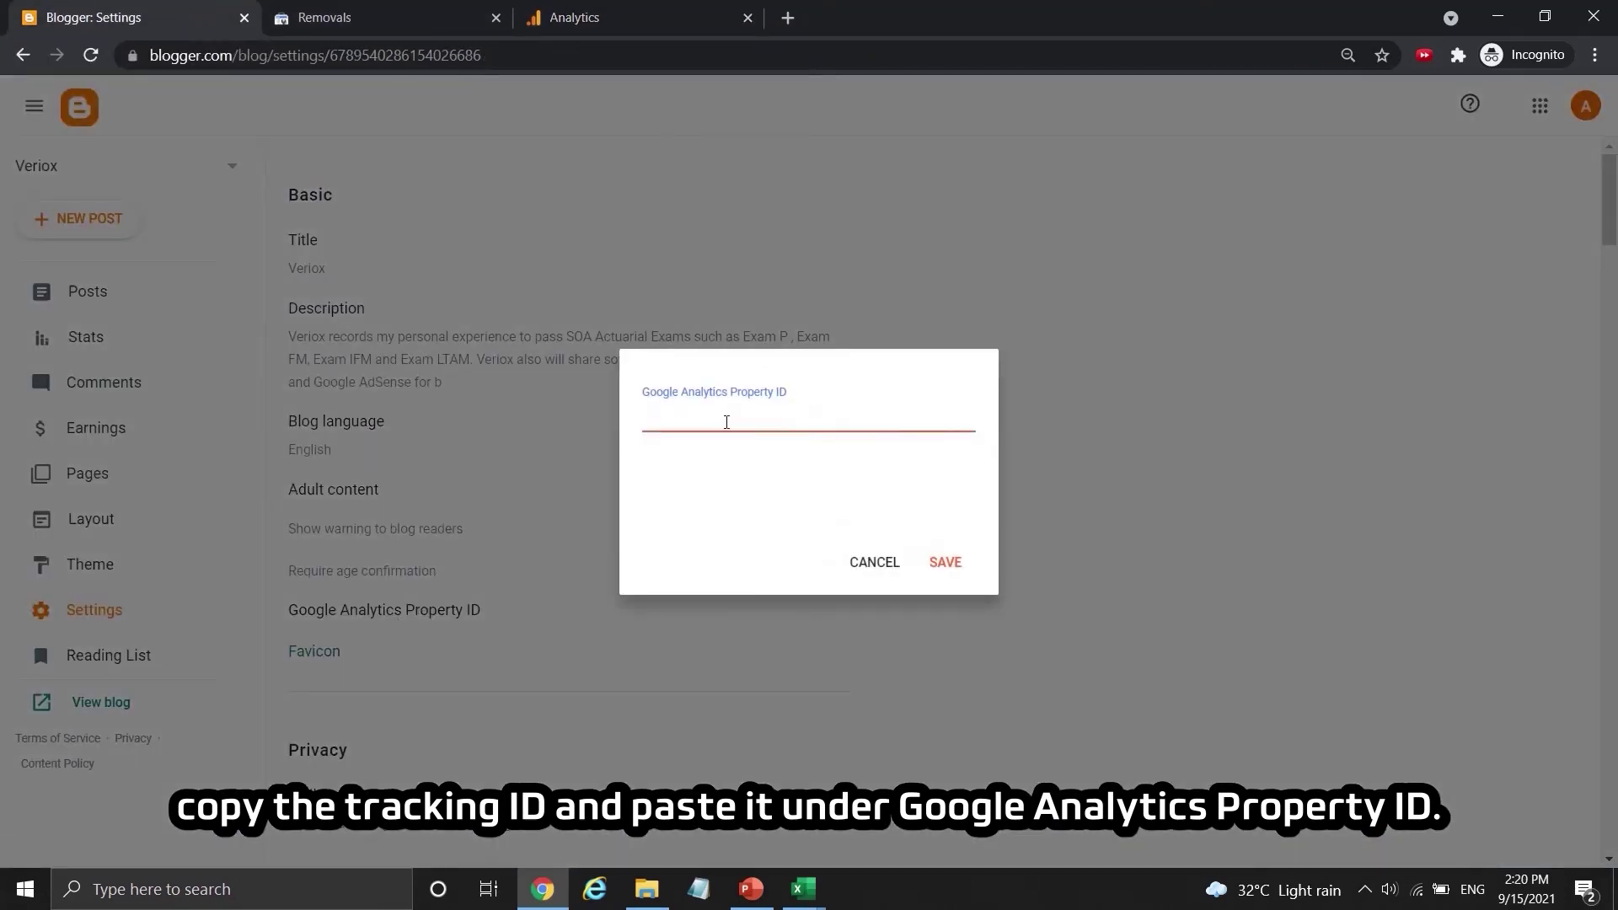
key("ctrl+v")
left_click(942, 562)
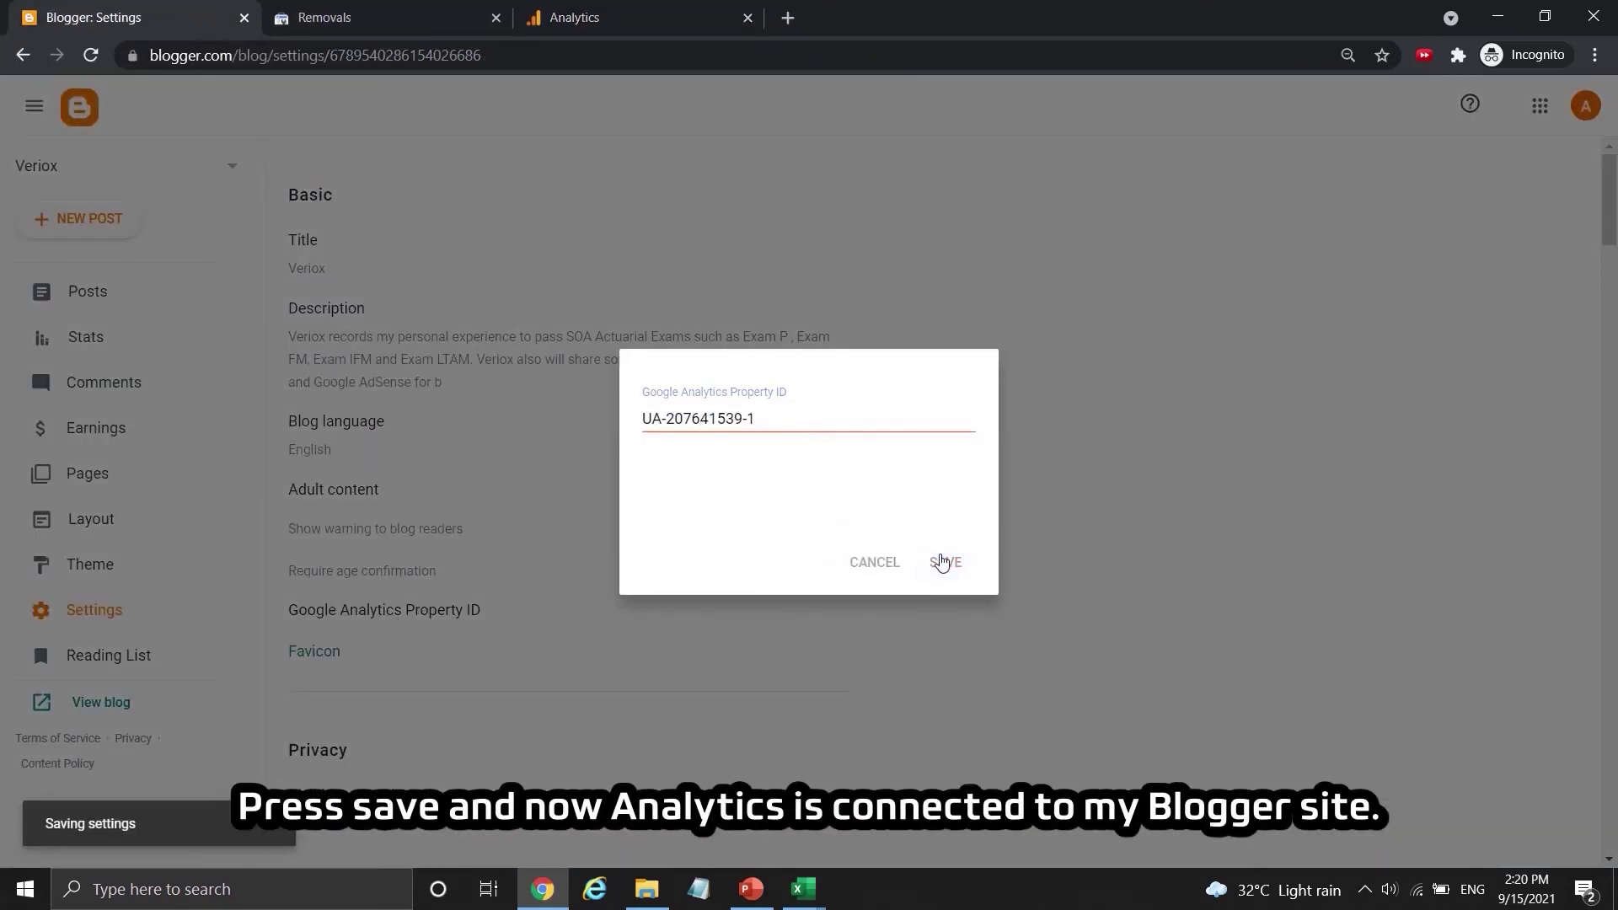